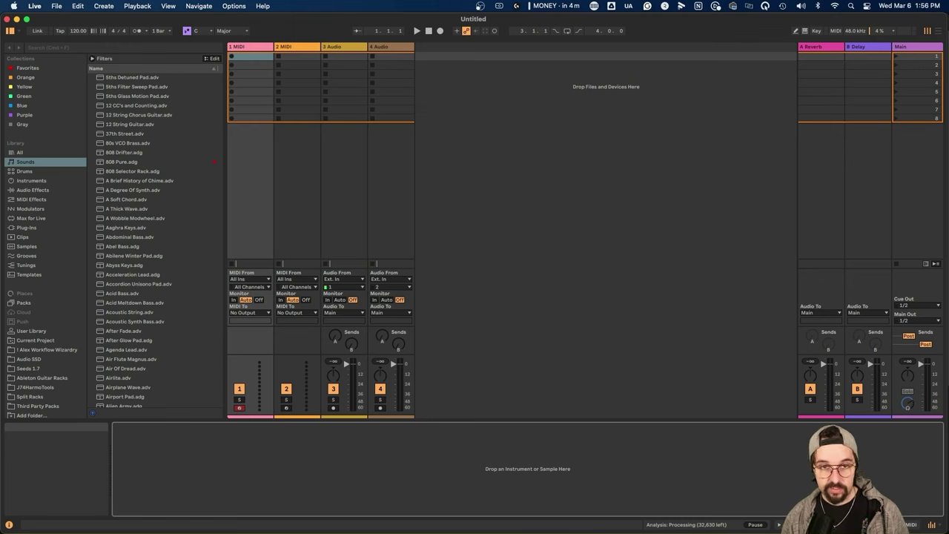
Switch to Notion and read what the Extract stage involves on the "What is 'Extract'?" page of Workflow Wizardry, before returning to Live
{"action": "key", "text": "super+Tab"}
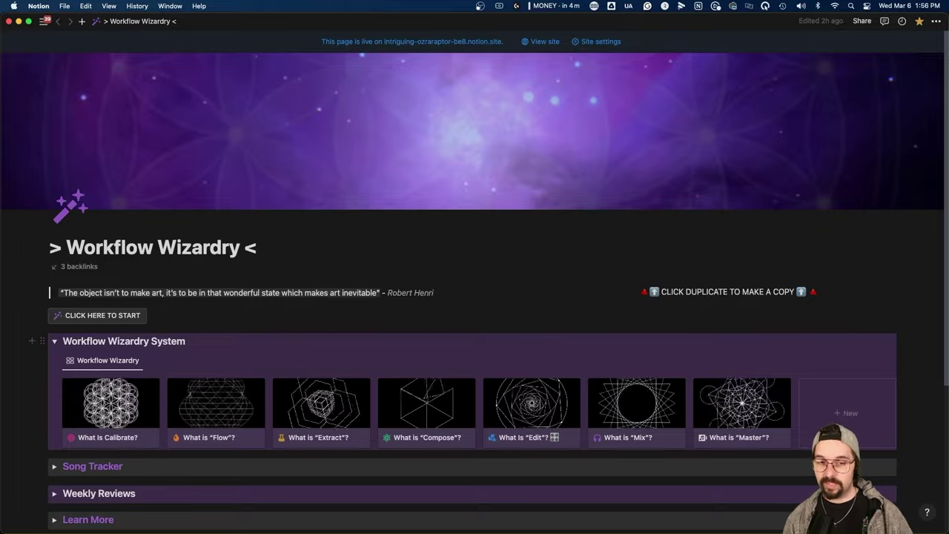
{"action": "scroll", "coordinate": [797, 298], "scroll_direction": "down", "scroll_amount": 2}
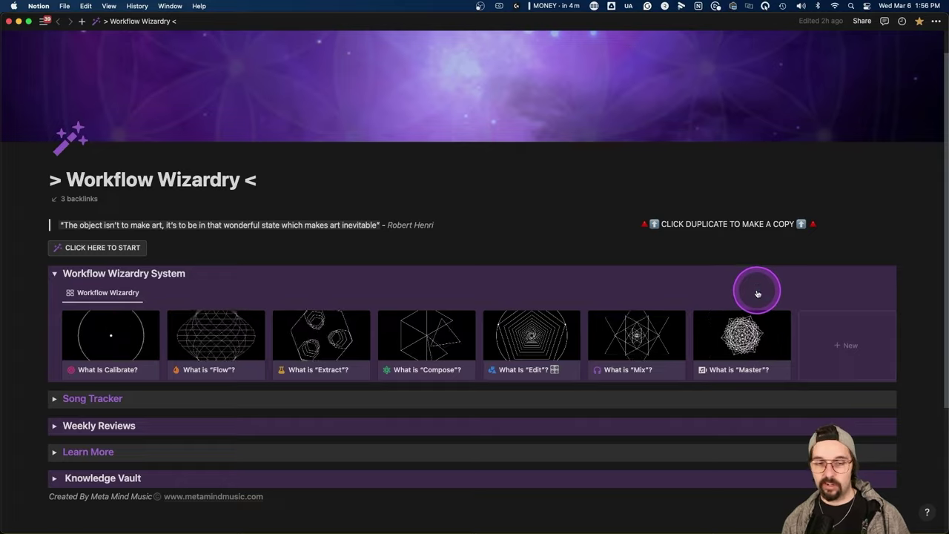
{"action": "mouse_move", "coordinate": [758, 294]}
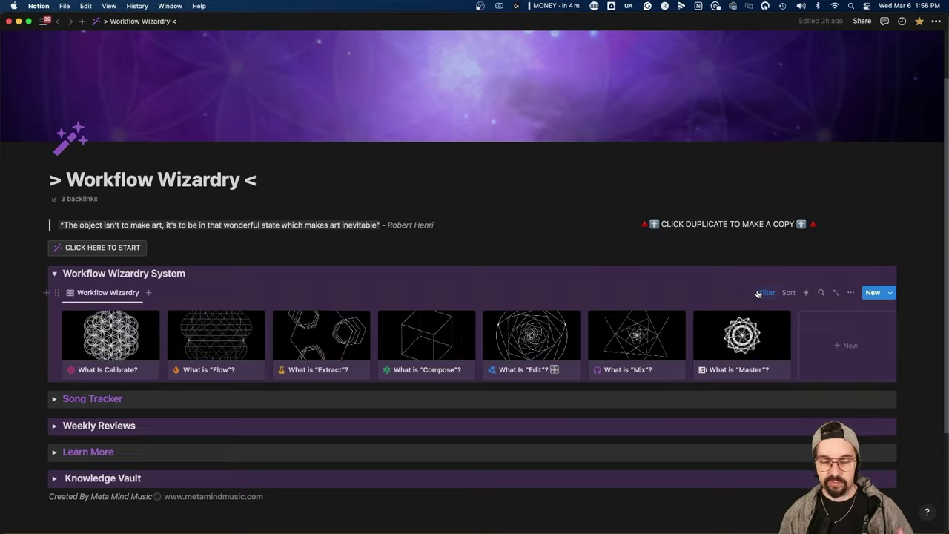
{"action": "left_click", "coordinate": [337, 347]}
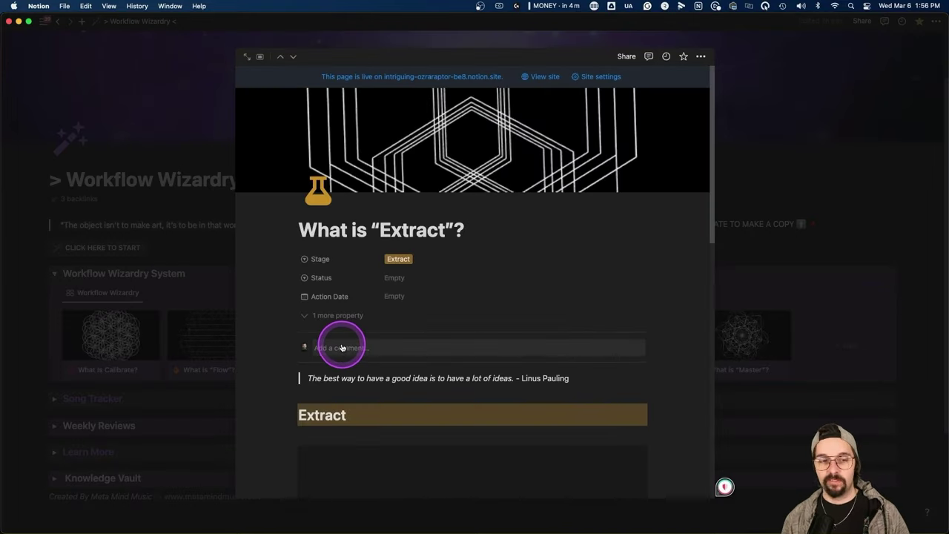
{"action": "scroll", "coordinate": [392, 339], "scroll_direction": "down", "scroll_amount": 5}
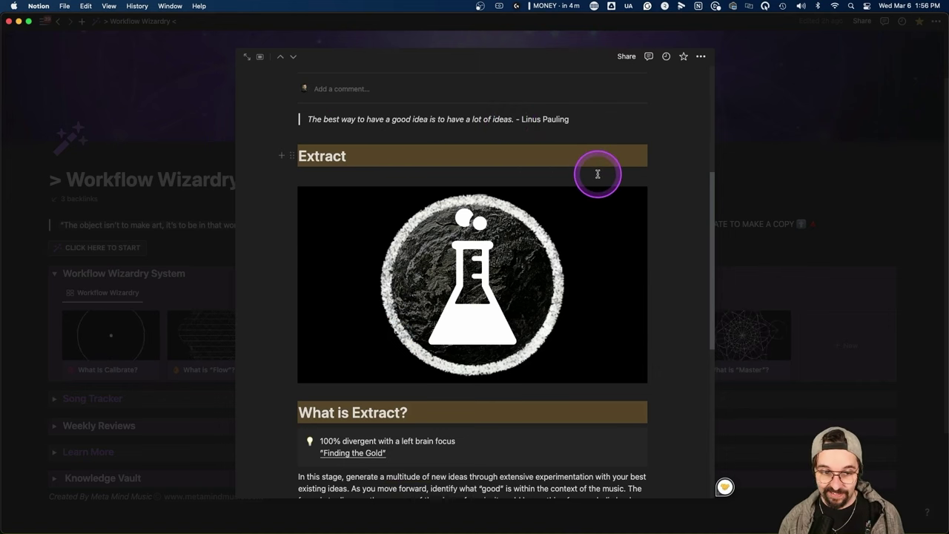
{"action": "scroll", "coordinate": [598, 174], "scroll_direction": "down", "scroll_amount": 5}
{"action": "scroll", "coordinate": [460, 312], "scroll_direction": "down", "scroll_amount": 1}
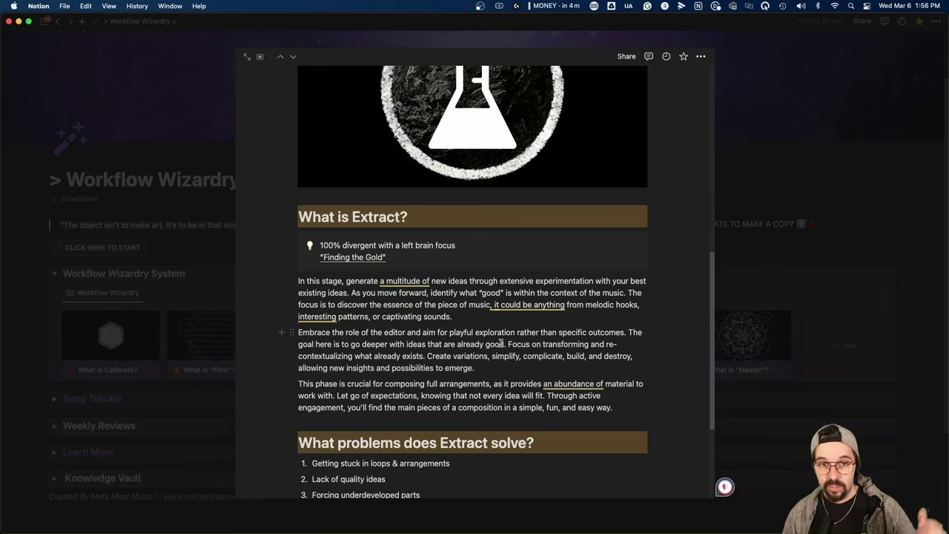
{"action": "key", "text": "super+Tab"}
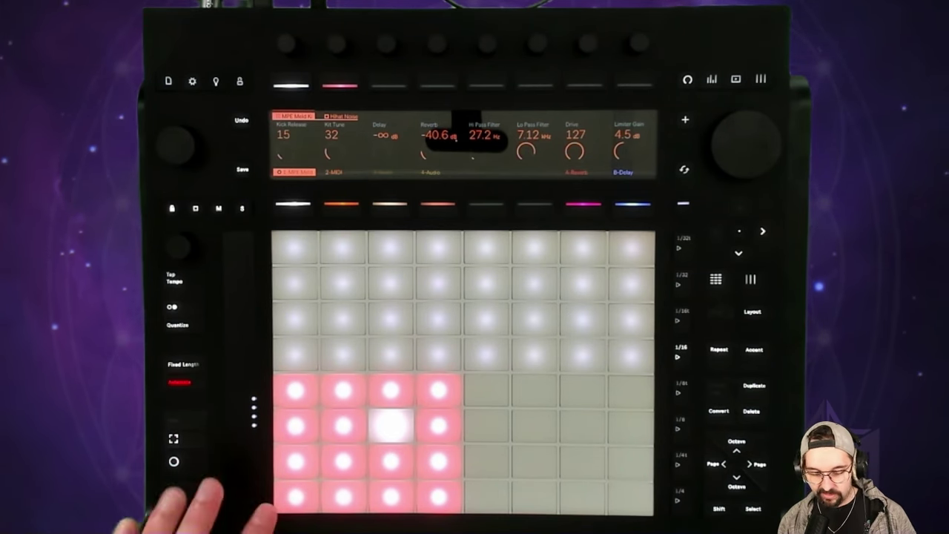
{"action": "left_click", "coordinate": [296, 495]}
{"action": "left_click", "coordinate": [342, 495]}
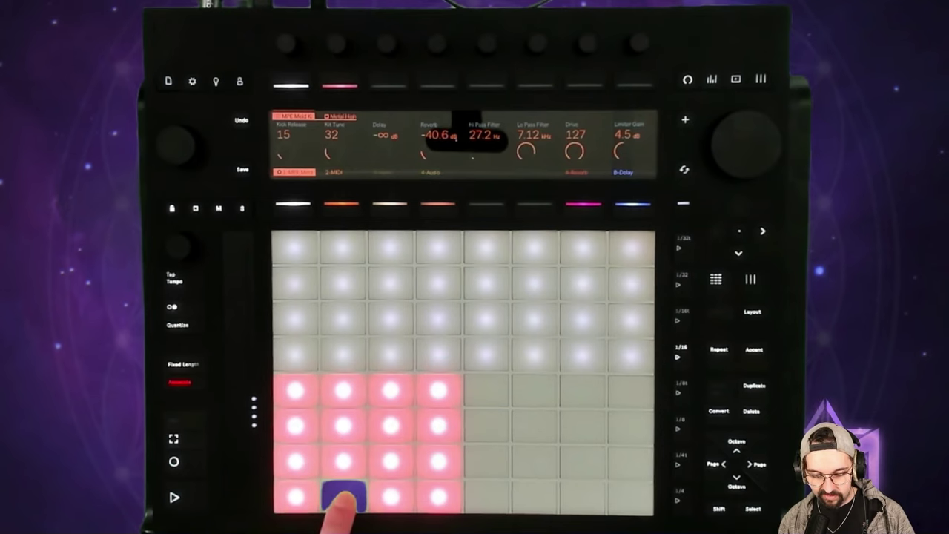
{"action": "left_click", "coordinate": [391, 496]}
{"action": "left_click", "coordinate": [438, 496]}
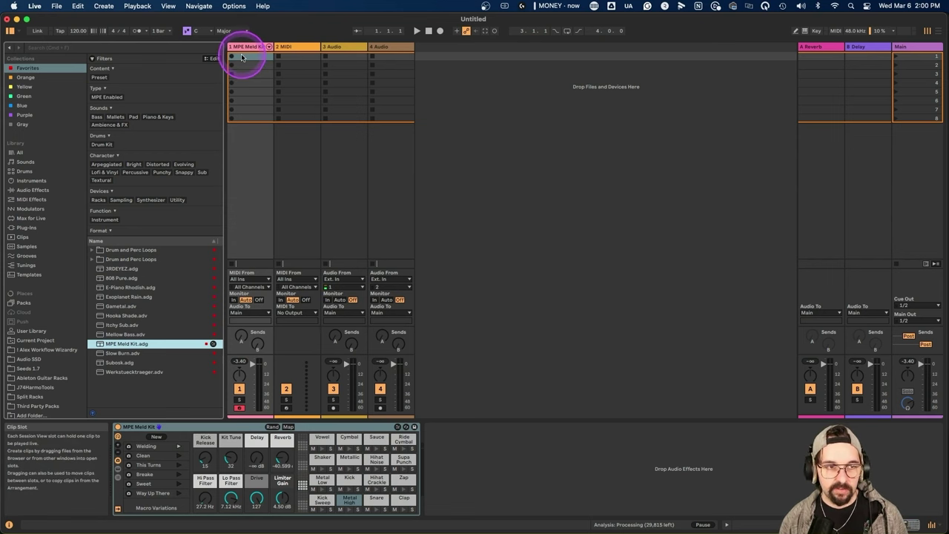
Create an empty MIDI clip in the first slot of the MPE Meld Kit track and enlarge its note editor
{"action": "left_click", "coordinate": [243, 58]}
{"action": "double_click", "coordinate": [243, 58]}
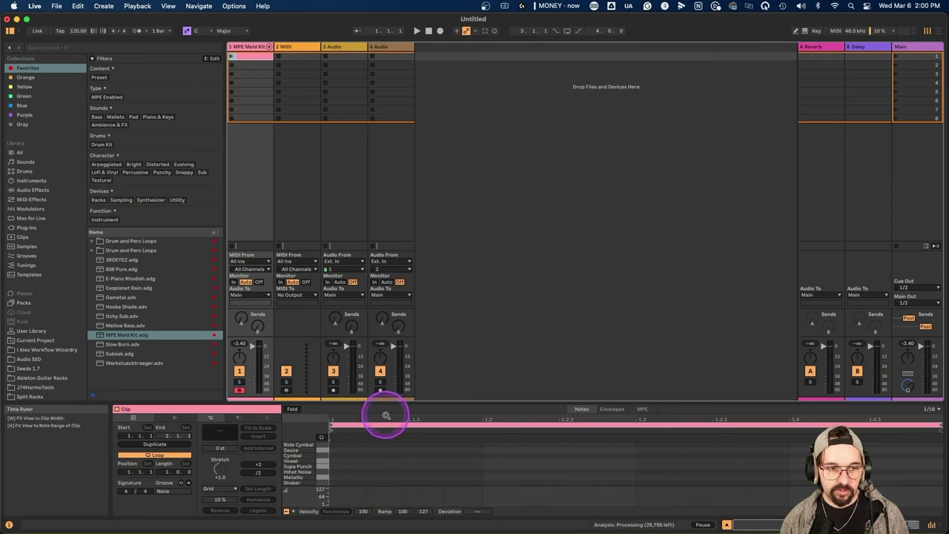
{"action": "left_click_drag", "start_coordinate": [388, 402], "coordinate": [403, 57]}
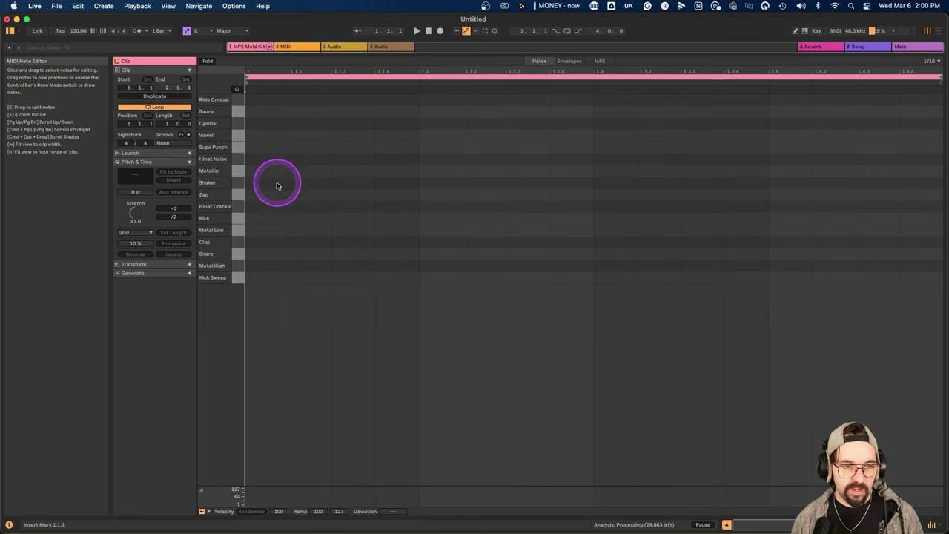
Fill the Hihat Crackle row with consecutive sixteenth notes across the entire one-bar clip
{"action": "double_click", "coordinate": [268, 207]}
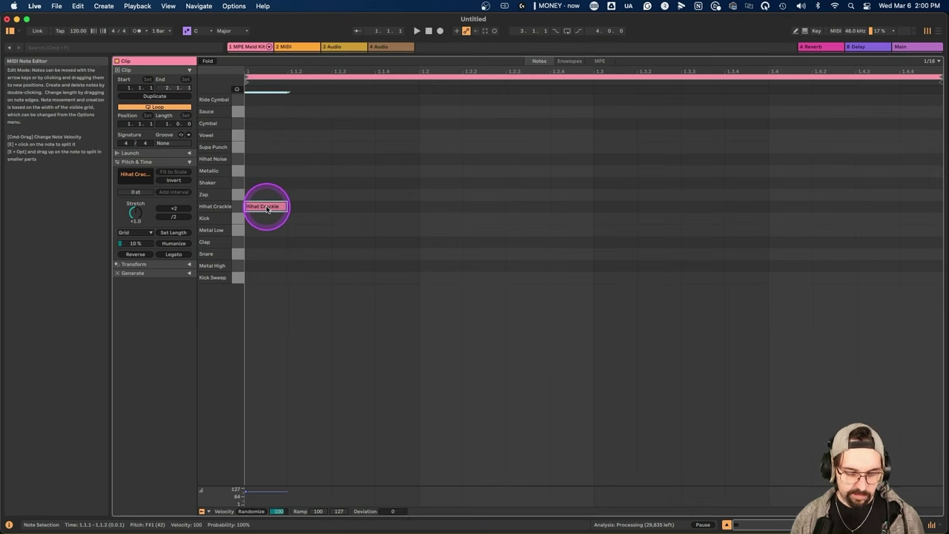
{"action": "key", "text": "super+d"}
{"action": "key", "text": "super+d"}
{"action": "key", "text": "super+d"}
{"action": "key", "text": "super+d"}
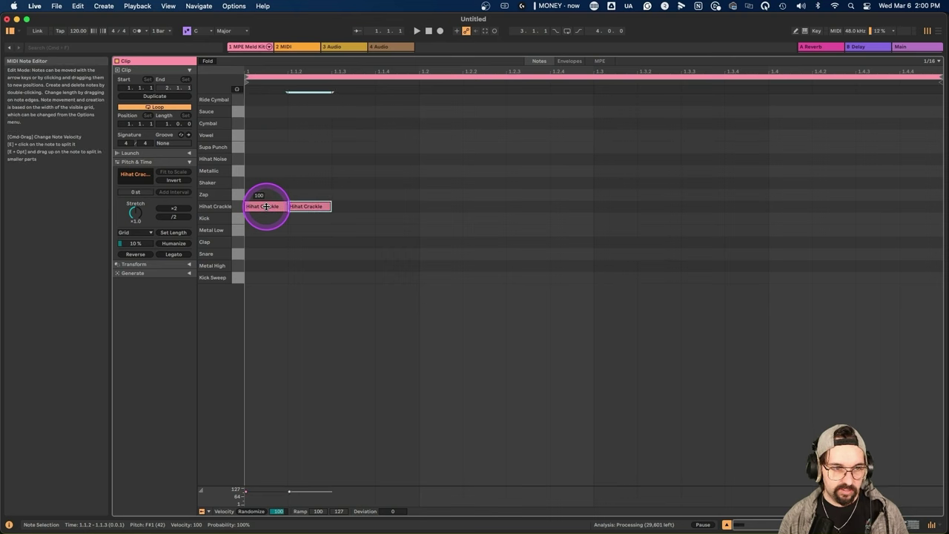
{"action": "key", "text": "super+d"}
{"action": "key", "text": "super+d"}
{"action": "key", "text": "super+d"}
{"action": "key", "text": "super+d"}
{"action": "key", "text": "super+d"}
{"action": "key", "text": "super+d"}
{"action": "key", "text": "super+d"}
{"action": "key", "text": "super+d"}
{"action": "key", "text": "super+d"}
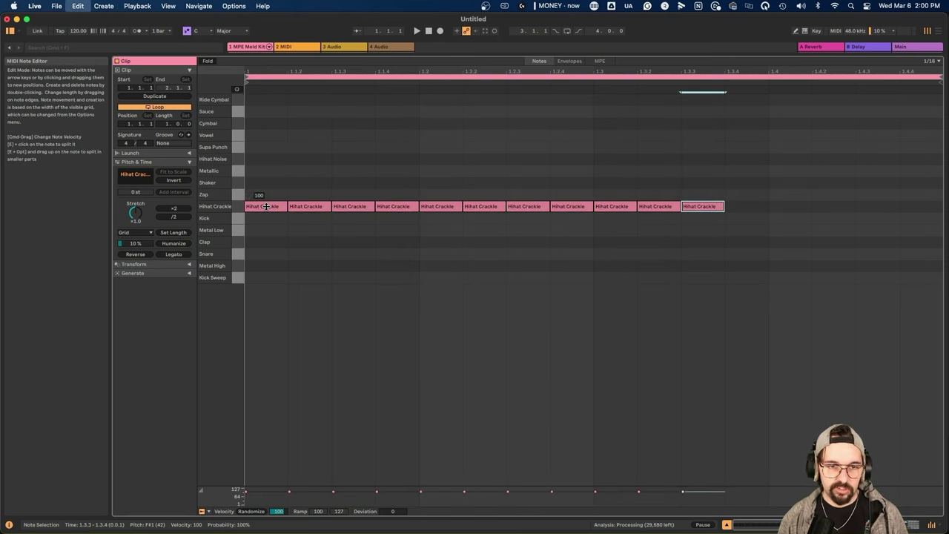
{"action": "key", "text": "super+d"}
{"action": "key", "text": "super+d"}
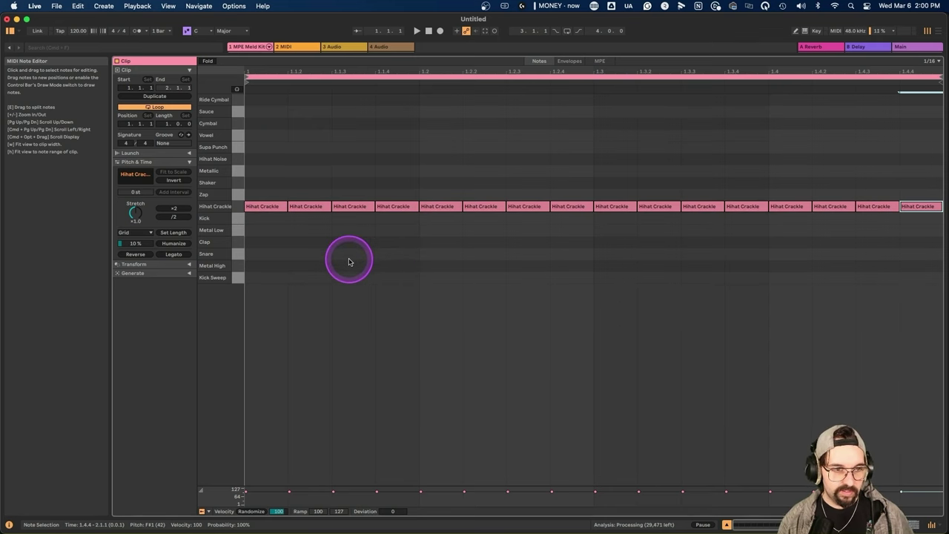
Add Snare notes on beats 2 and 4 and turn on note preview in the MIDI editor
{"action": "double_click", "coordinate": [425, 254]}
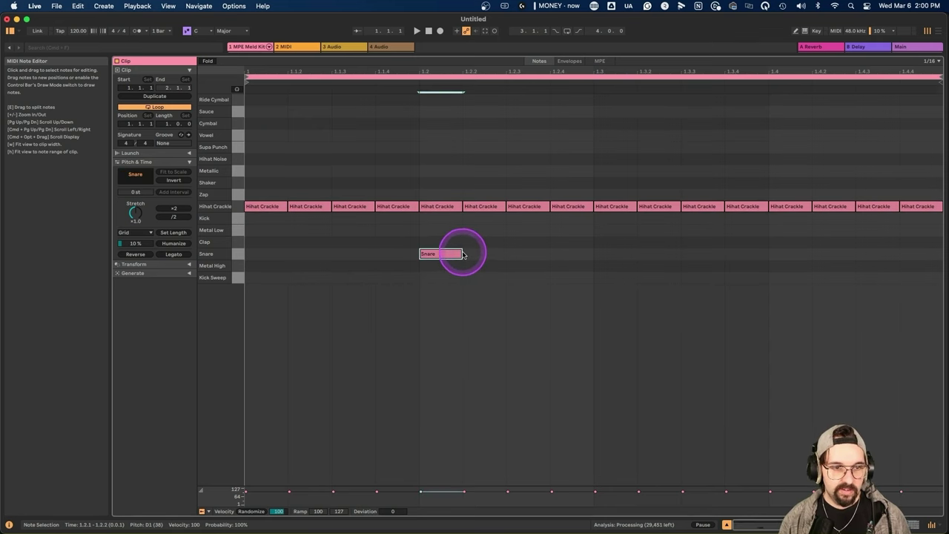
{"action": "double_click", "coordinate": [789, 252]}
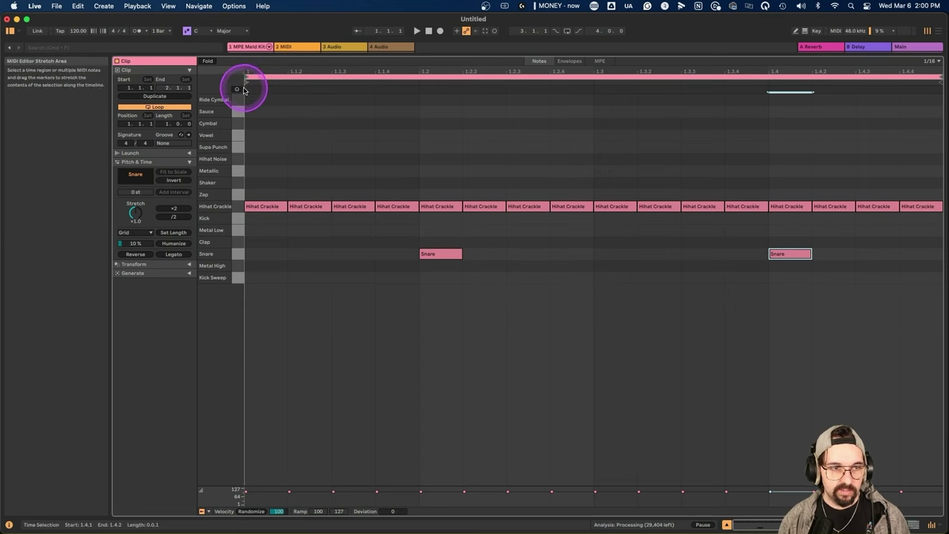
{"action": "left_click", "coordinate": [351, 208]}
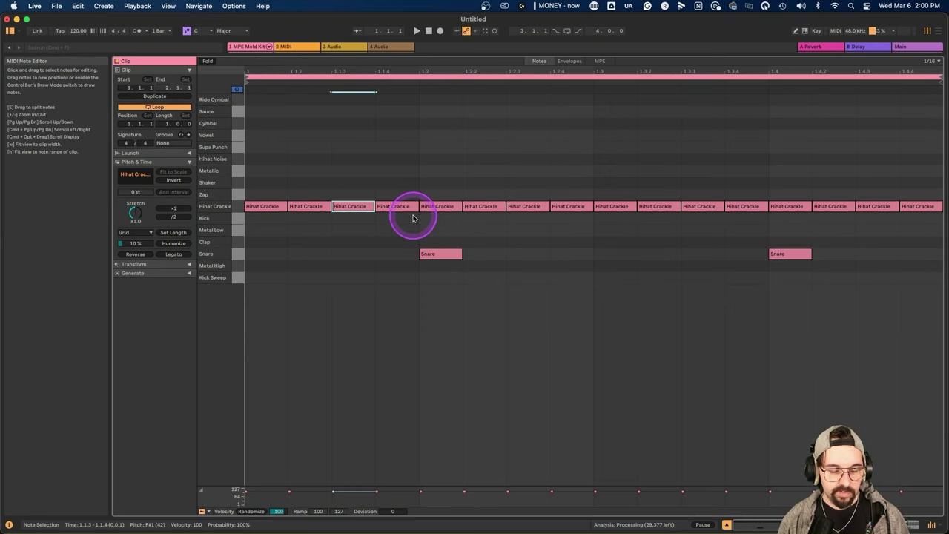
Bring the session slots back into view and launch the MPE Meld Kit clip to audition the hi-hat and snare beat
{"action": "key", "text": "super+alt+b"}
{"action": "left_click", "coordinate": [232, 55]}
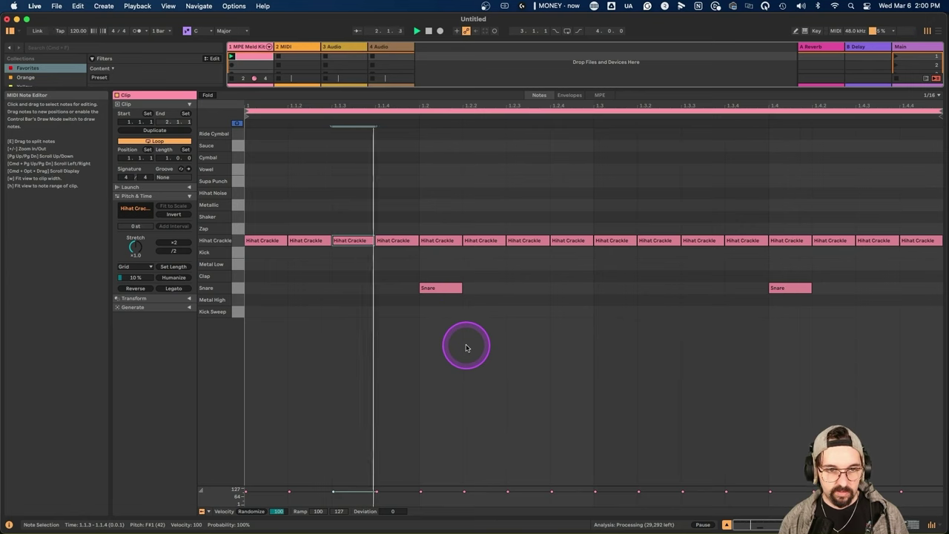
{"action": "left_click", "coordinate": [557, 335]}
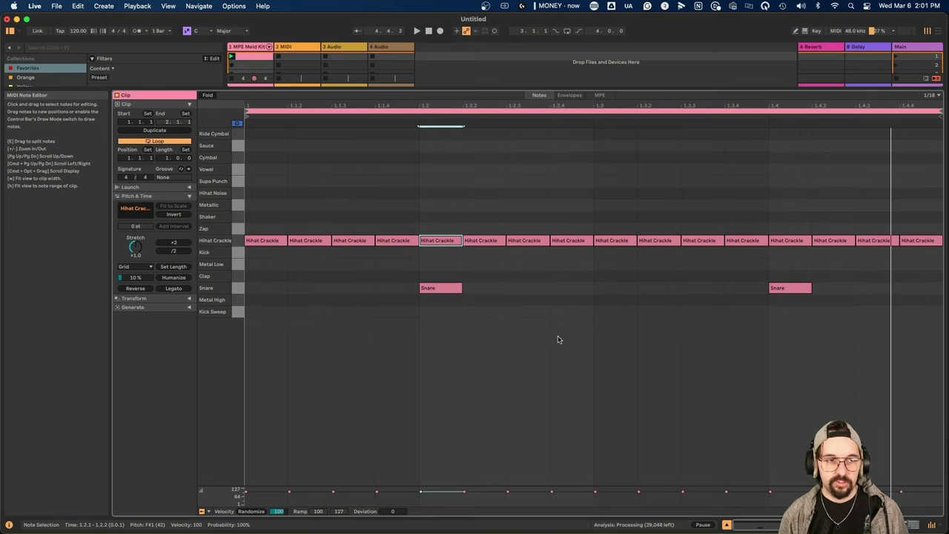
{"action": "left_click", "coordinate": [342, 275]}
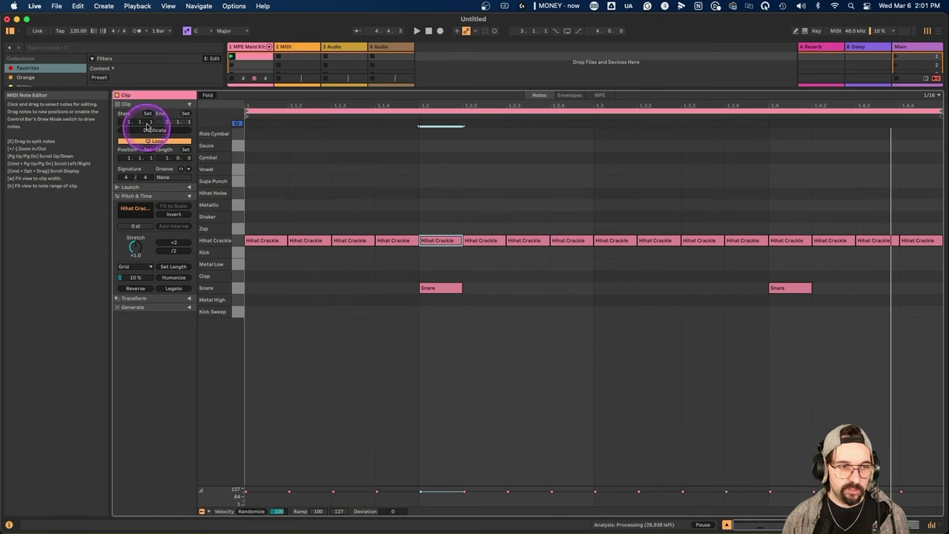
Hide the Info View to give the clip editor more room
{"action": "left_click", "coordinate": [9, 524]}
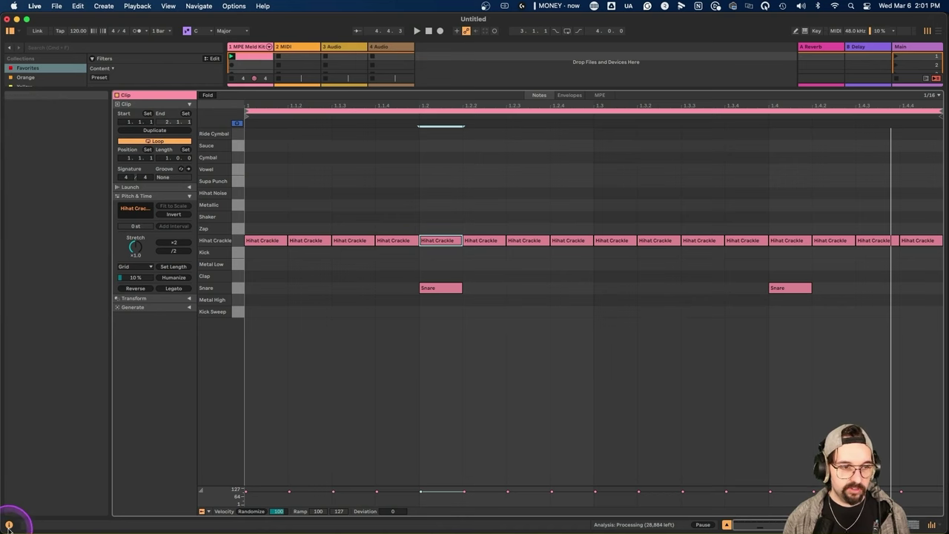
{"action": "left_click", "coordinate": [9, 527]}
{"action": "left_click", "coordinate": [8, 527]}
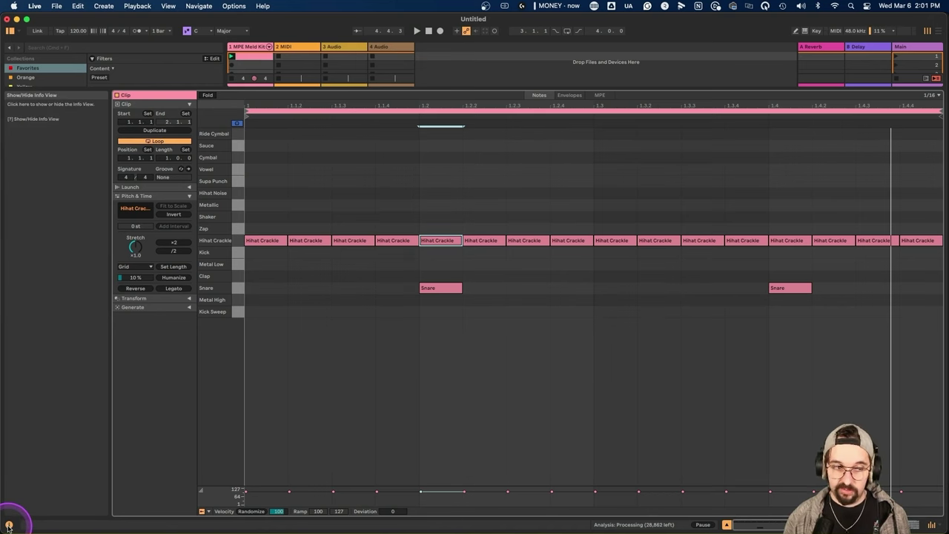
{"action": "left_click", "coordinate": [9, 527]}
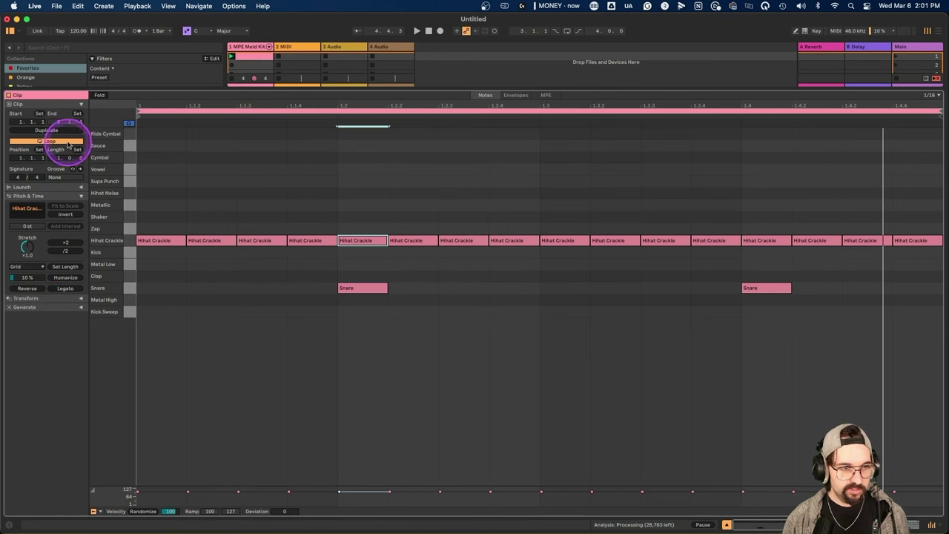
Expand the clip's Transform and Generate sections, and collapse its Pitch & Time and Clip sections
{"action": "left_click", "coordinate": [59, 298]}
{"action": "left_click", "coordinate": [82, 299]}
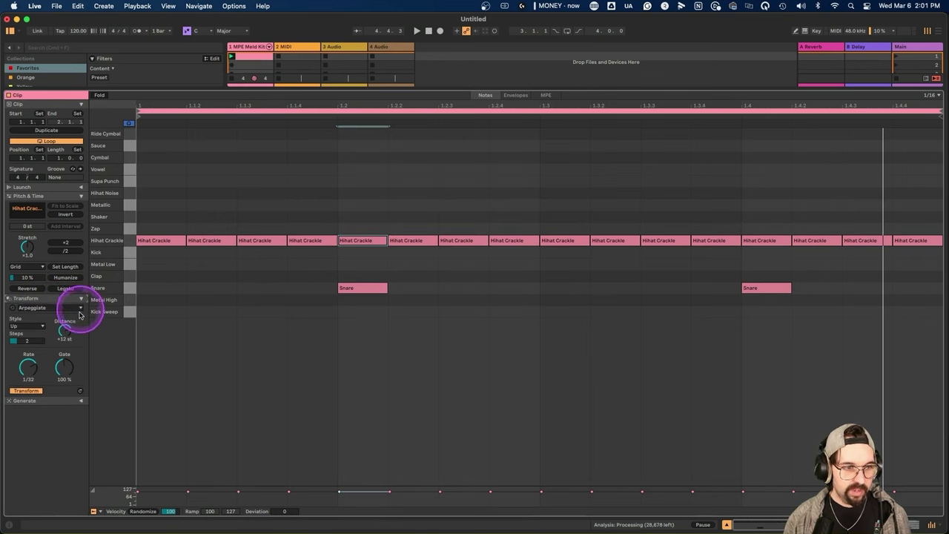
{"action": "left_click", "coordinate": [81, 400]}
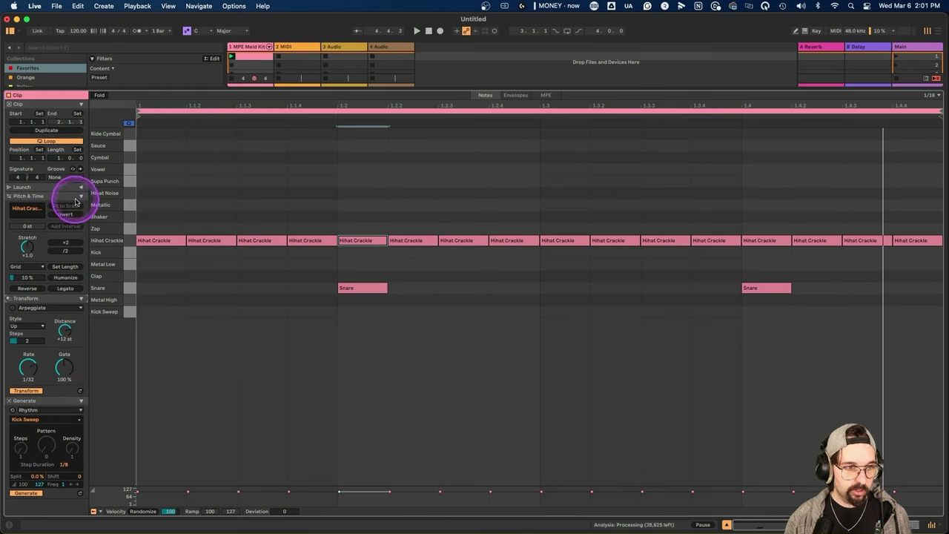
{"action": "left_click", "coordinate": [81, 196]}
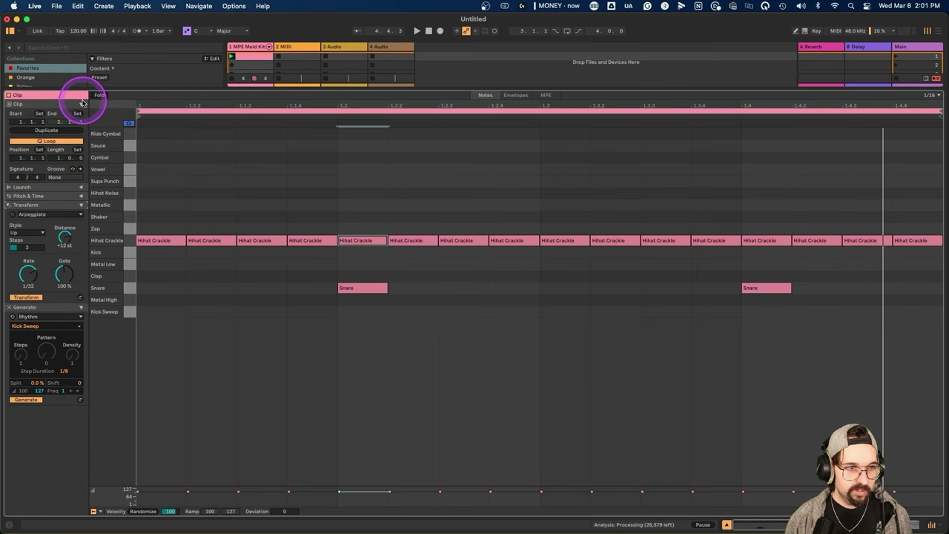
{"action": "left_click", "coordinate": [81, 104]}
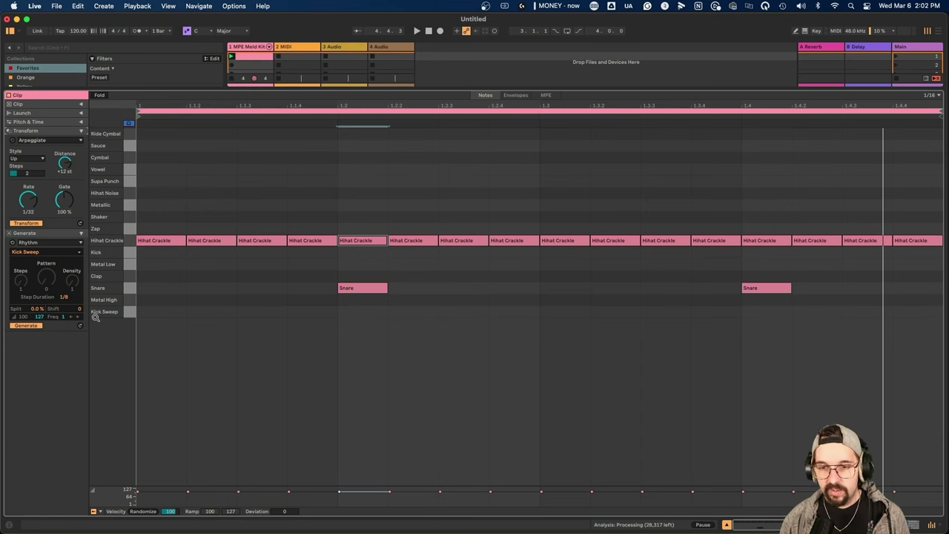
Audition the Kick Sweep sound and choose it as the target of the Rhythm generator
{"action": "left_click", "coordinate": [256, 327]}
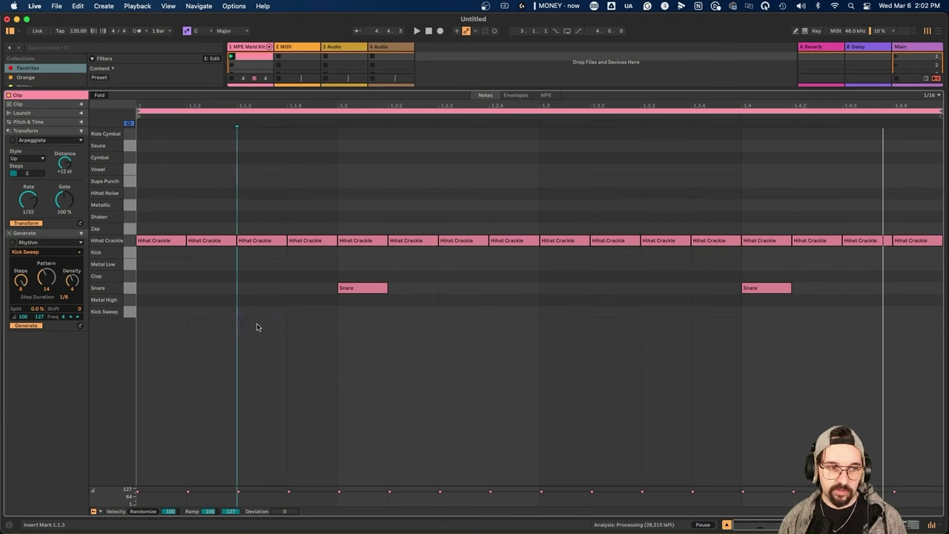
{"action": "left_click_drag", "start_coordinate": [252, 327], "coordinate": [132, 316]}
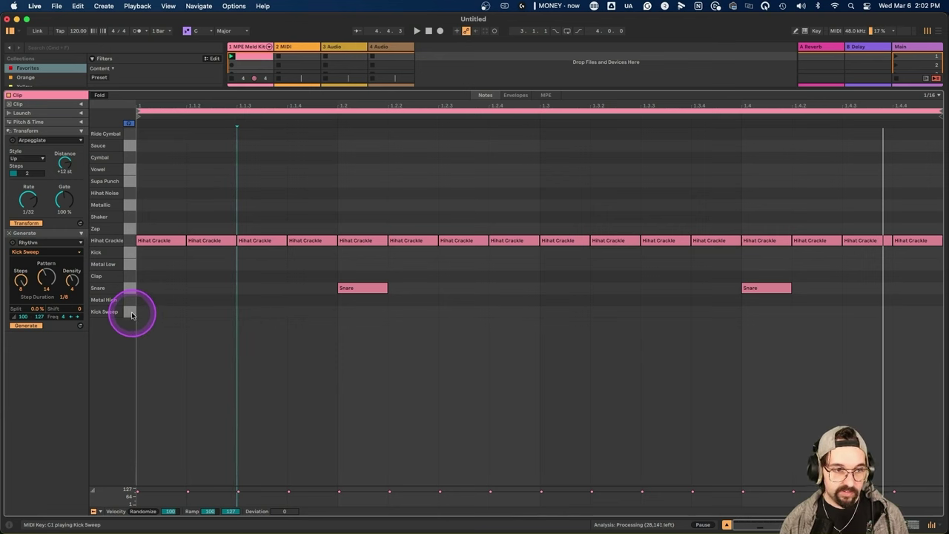
{"action": "left_click", "coordinate": [46, 252]}
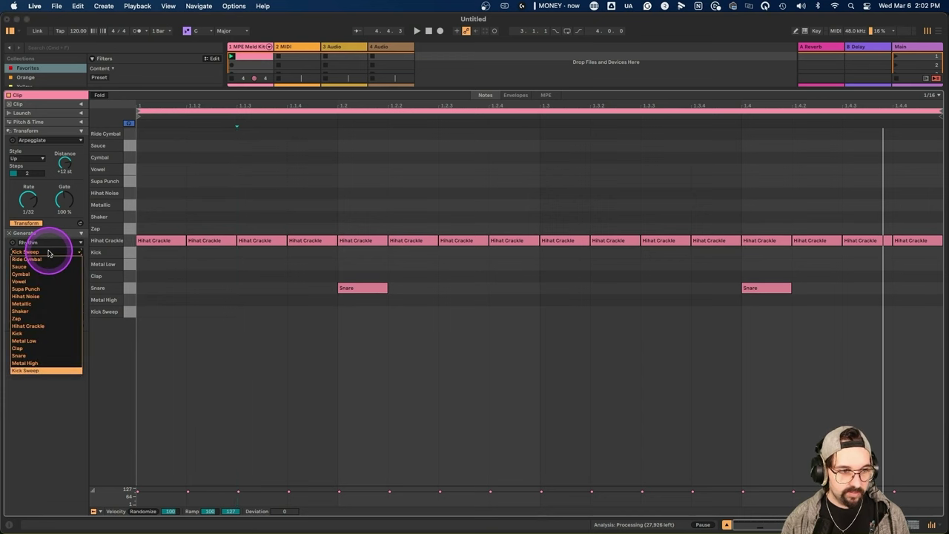
{"action": "left_click_drag", "start_coordinate": [48, 253], "coordinate": [37, 372]}
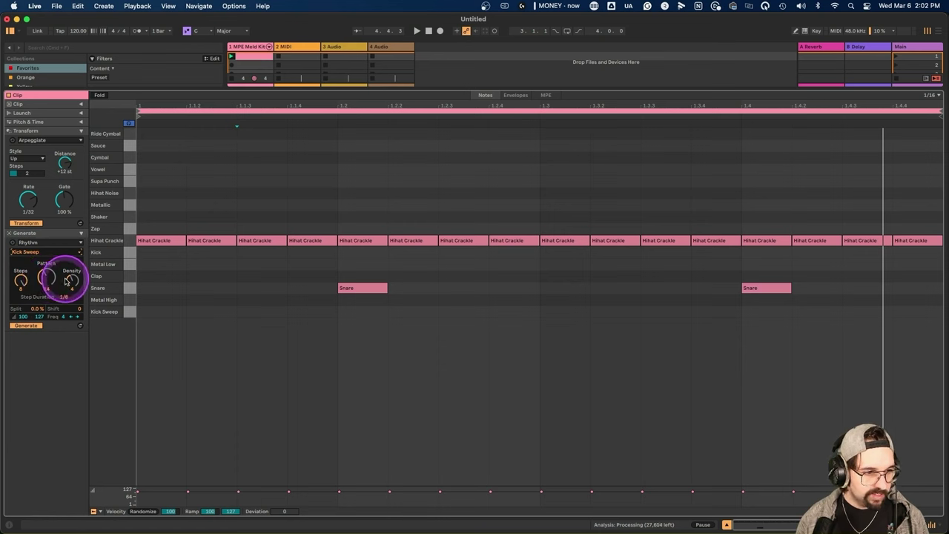
Generate a Kick Sweep rhythm with Steps 6, Pattern 1 and Density 2, adjusting it while the clip plays
{"action": "left_click_drag", "start_coordinate": [71, 280], "coordinate": [20, 280]}
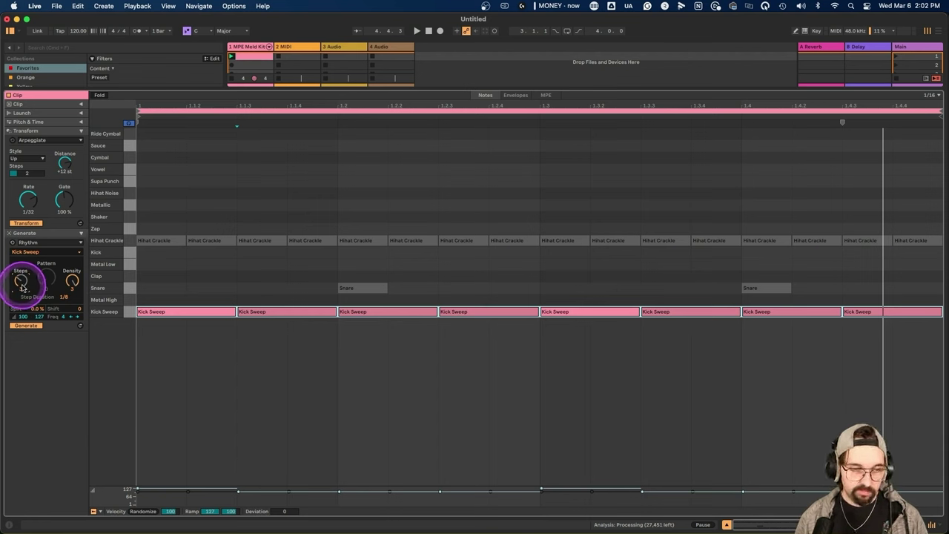
{"action": "key", "text": "space"}
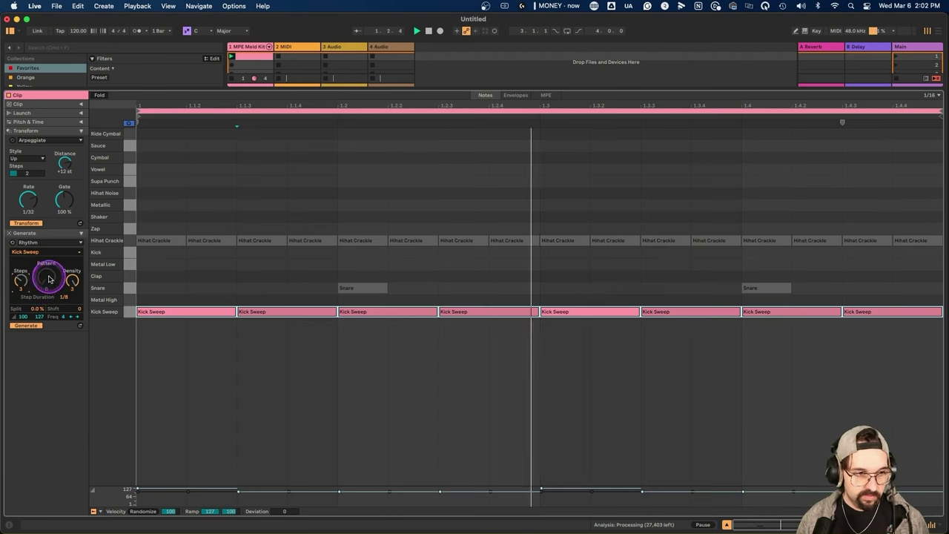
{"action": "left_click_drag", "start_coordinate": [70, 279], "coordinate": [16, 322]}
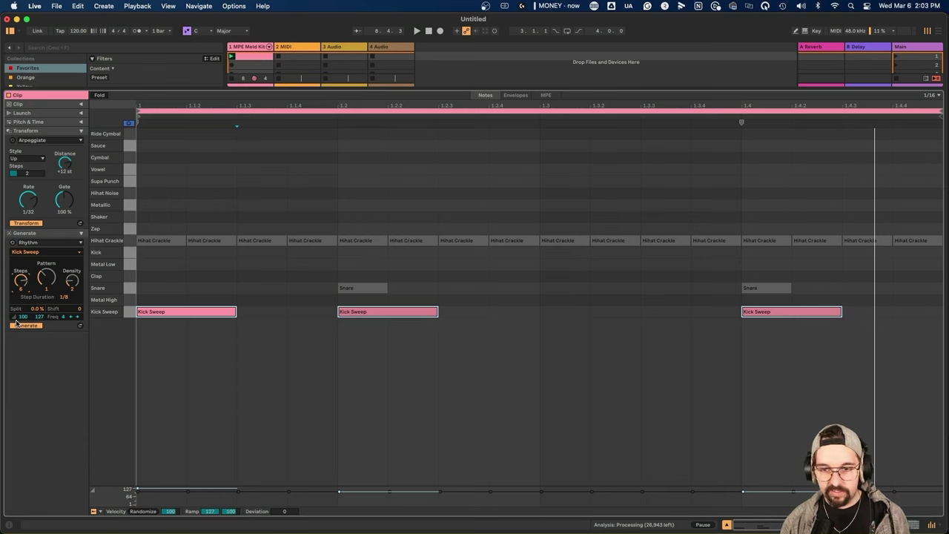
Try Pattern 2 and return to Pattern 1 in the Kick Sweep rhythm, and remove the generated kick notes
{"action": "left_click", "coordinate": [23, 327]}
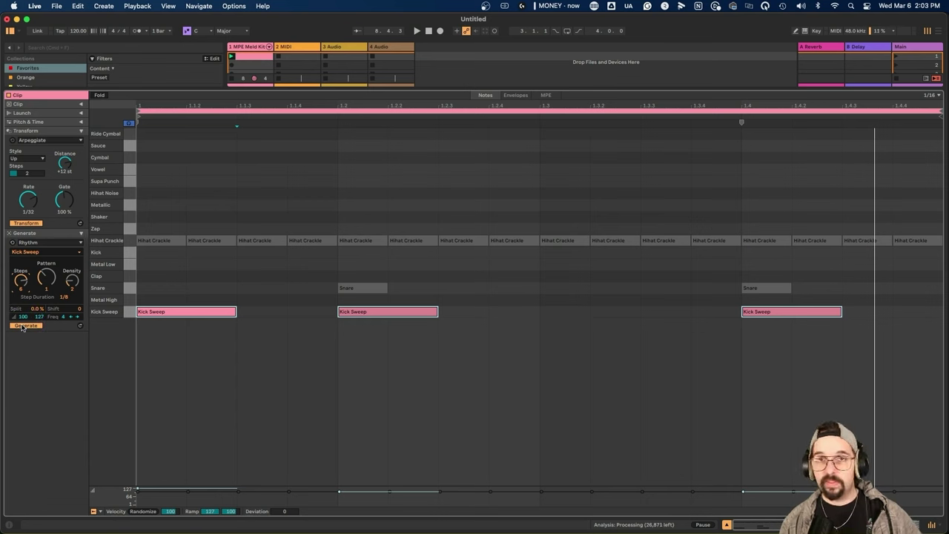
{"action": "left_click_drag", "start_coordinate": [22, 327], "coordinate": [54, 282]}
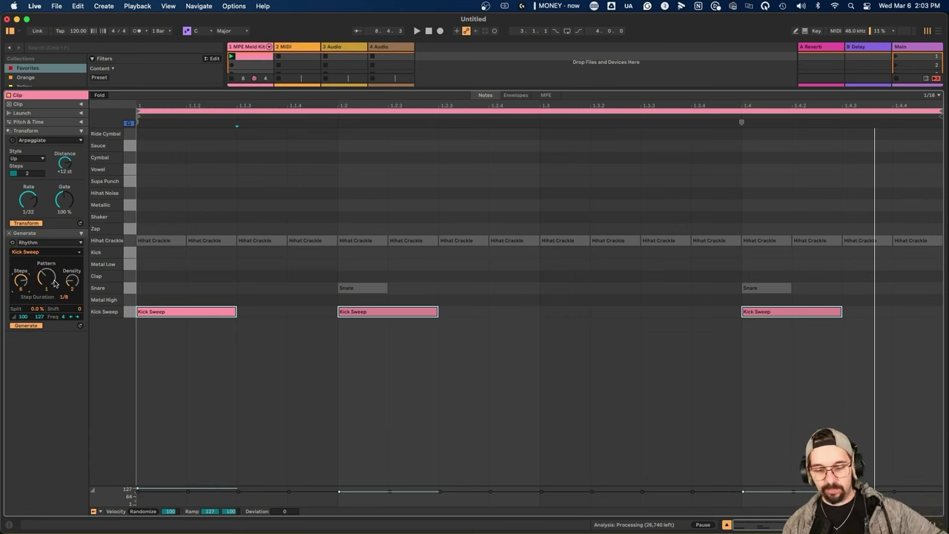
{"action": "mouse_move", "coordinate": [54, 283]}
{"action": "left_mouse_down"}
{"action": "mouse_move", "coordinate": [54, 269]}
{"action": "mouse_move", "coordinate": [49, 276]}
{"action": "left_mouse_up"}
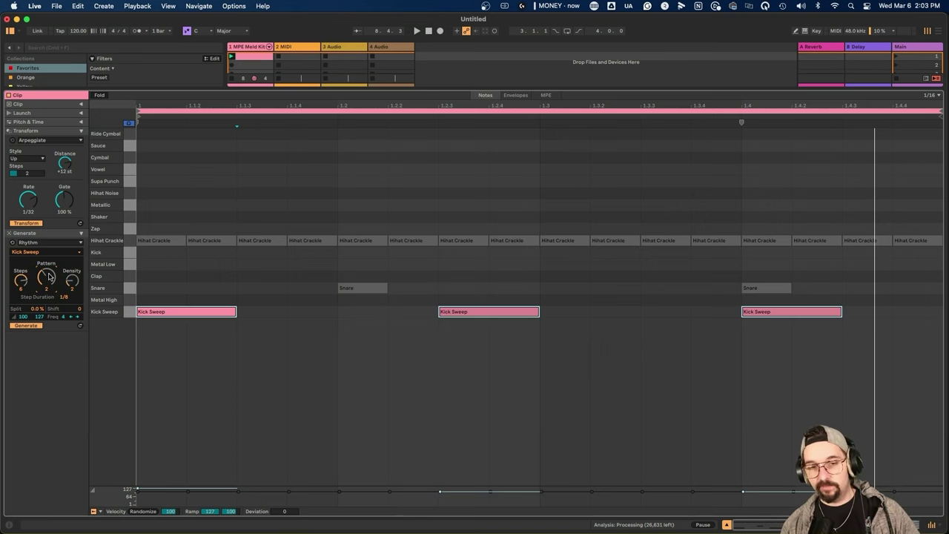
{"action": "left_click", "coordinate": [46, 276]}
{"action": "left_click", "coordinate": [26, 325]}
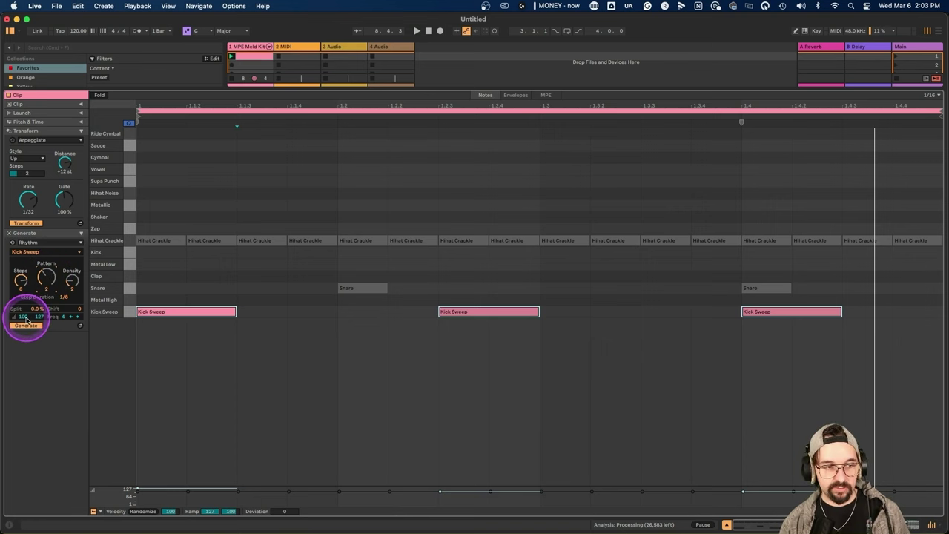
{"action": "left_click_drag", "start_coordinate": [48, 276], "coordinate": [52, 281]}
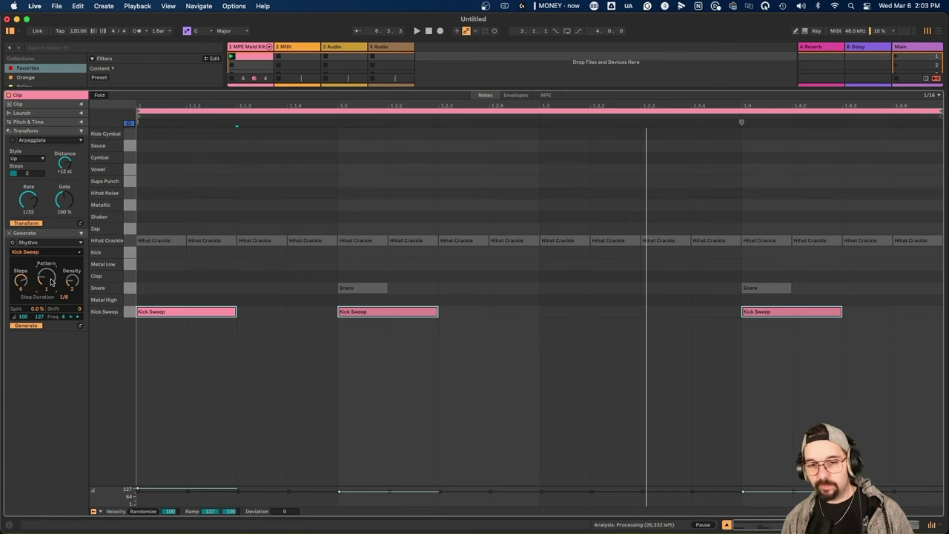
{"action": "left_click", "coordinate": [27, 325]}
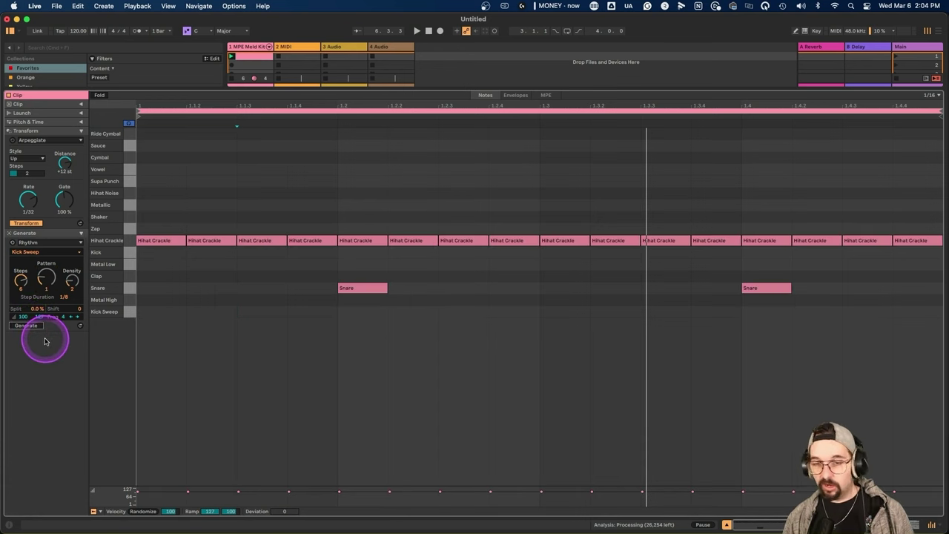
Generate a Kick Sweep rhythm with Steps 6, Pattern 6, Density 3 and Step Duration 1/16, and play the clip
{"action": "left_click_drag", "start_coordinate": [46, 276], "coordinate": [46, 271]}
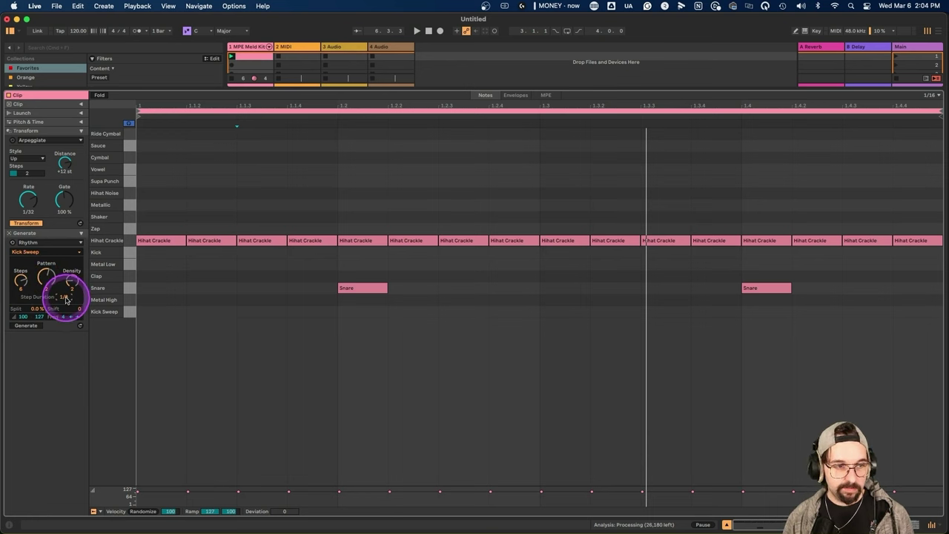
{"action": "left_click_drag", "start_coordinate": [65, 299], "coordinate": [64, 296]}
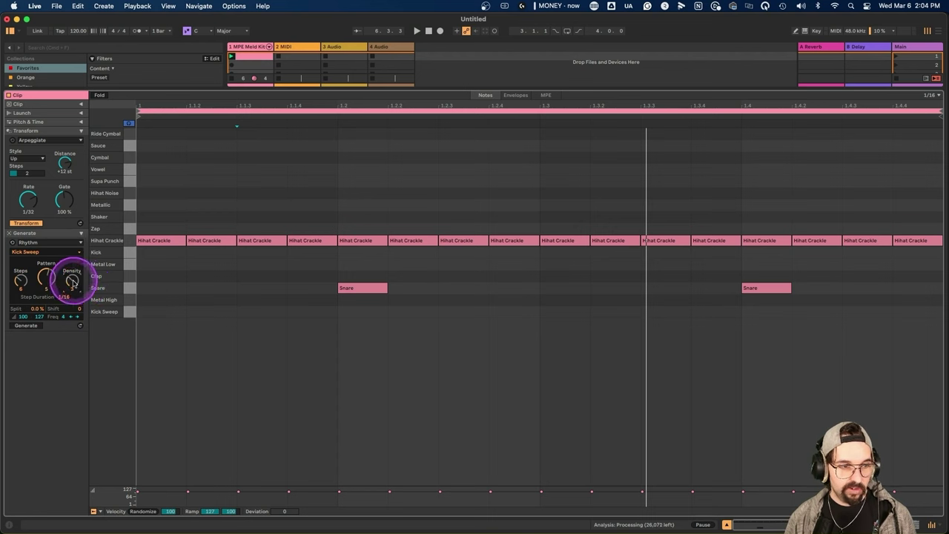
{"action": "left_click", "coordinate": [34, 326]}
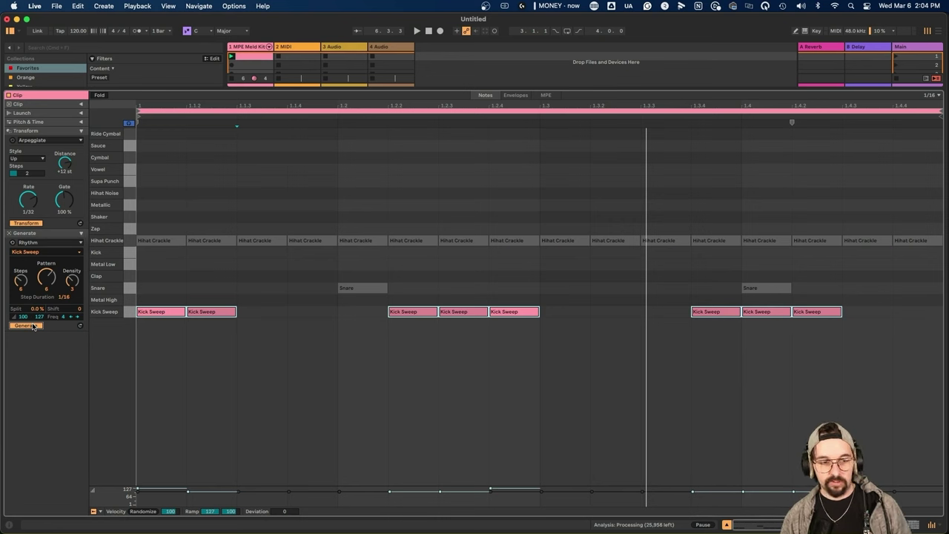
{"action": "key", "text": "space"}
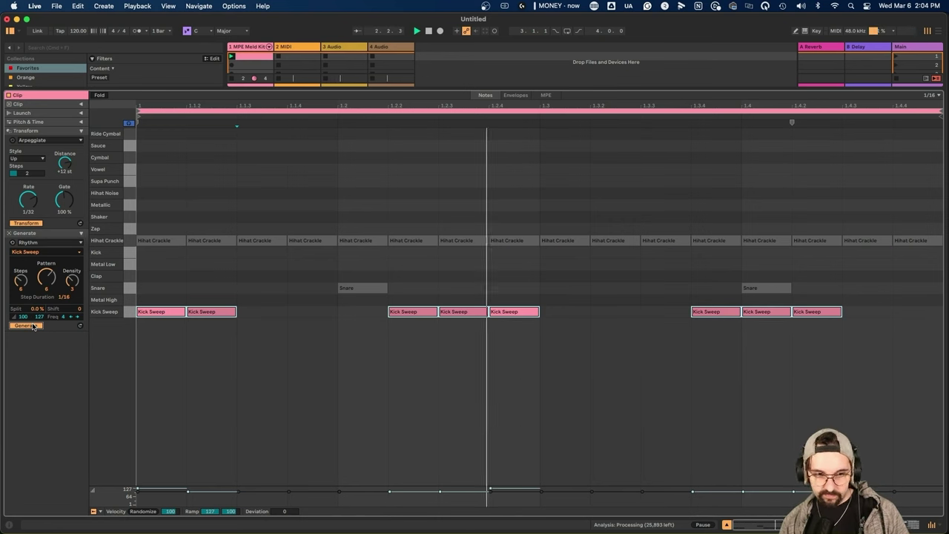
Try Pattern 4 for the Kick Sweep rhythm, clear its notes, and apply Pattern 9 instead
{"action": "left_click_drag", "start_coordinate": [46, 276], "coordinate": [46, 271]}
{"action": "left_click", "coordinate": [26, 327]}
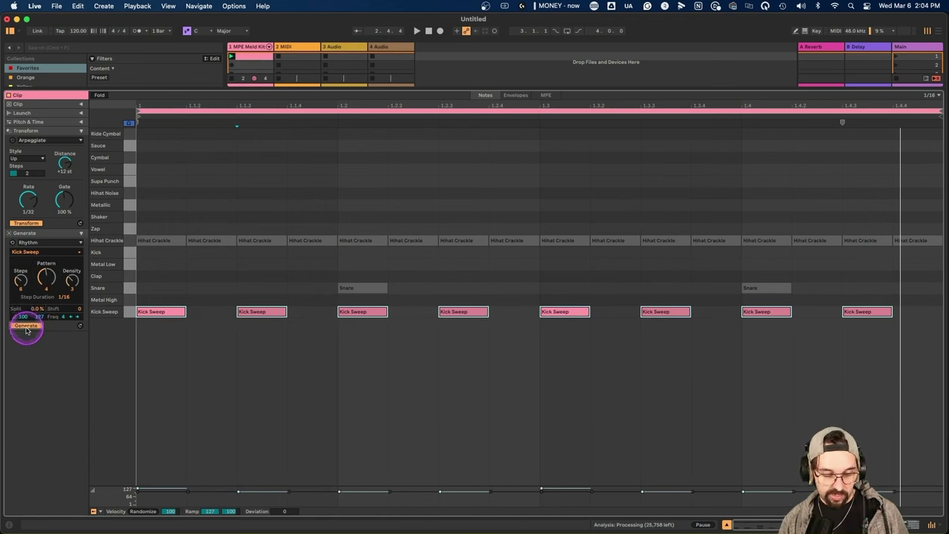
{"action": "key", "text": "Delete"}
{"action": "left_click_drag", "start_coordinate": [46, 276], "coordinate": [46, 267]}
{"action": "left_click", "coordinate": [78, 324]}
{"action": "left_click", "coordinate": [82, 328]}
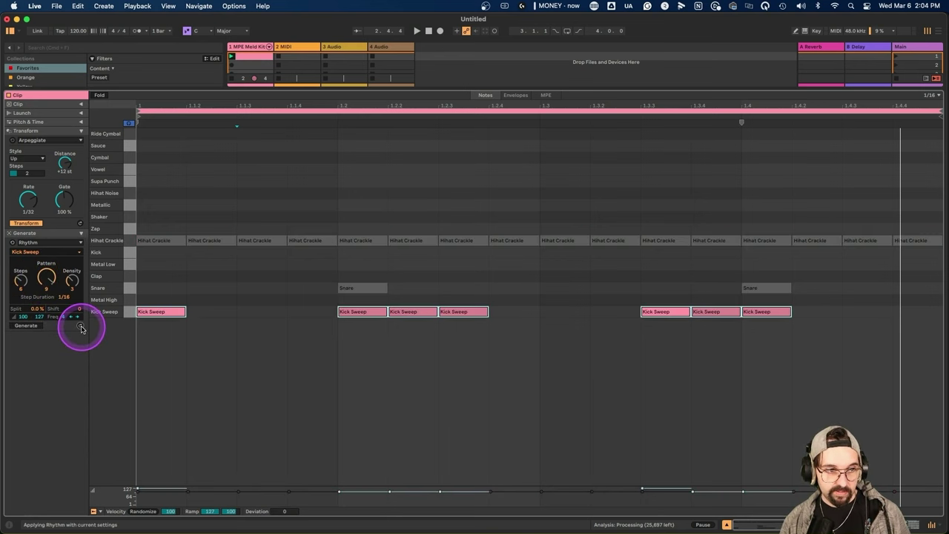
Apply the Kick Sweep rhythm with Pattern 4 and Density 4, try another Steps value, and undo the last change
{"action": "left_click_drag", "start_coordinate": [46, 275], "coordinate": [46, 282]}
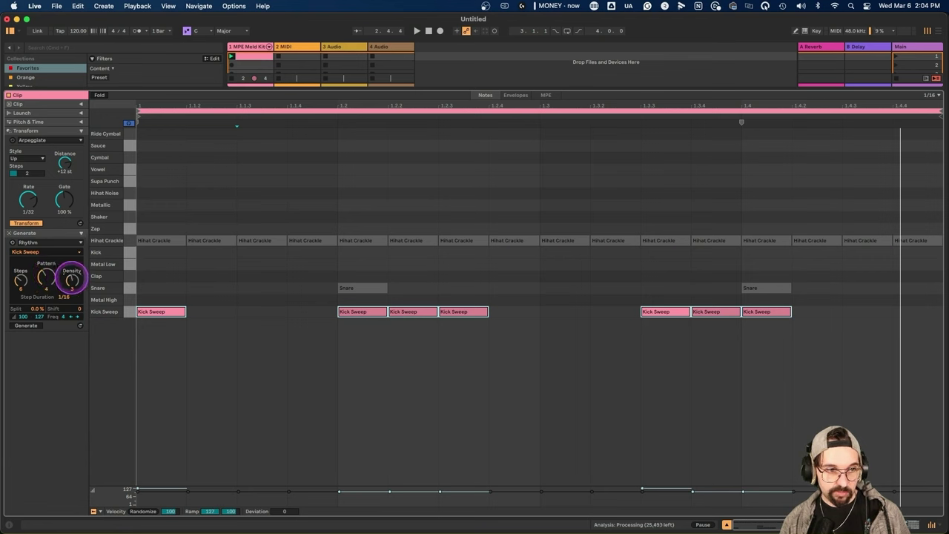
{"action": "left_click", "coordinate": [80, 324]}
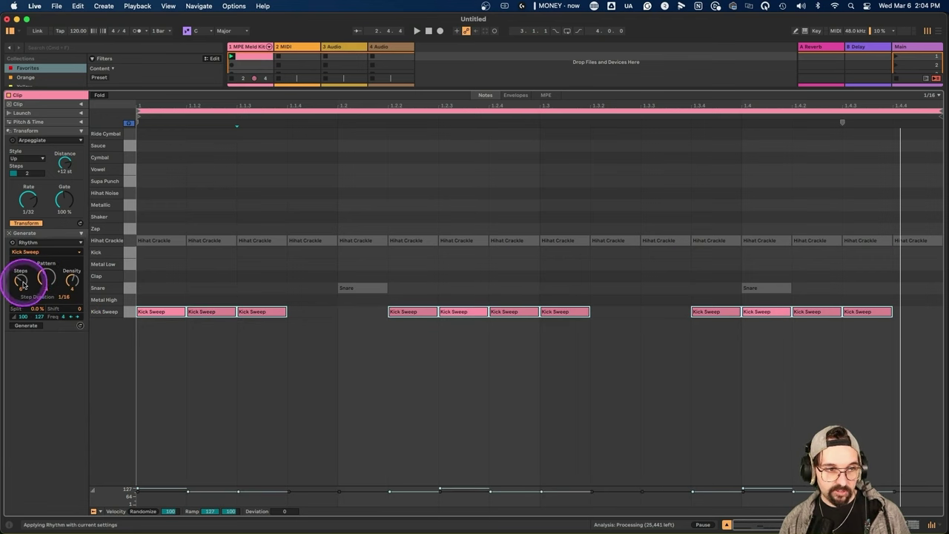
{"action": "left_click_drag", "start_coordinate": [25, 280], "coordinate": [25, 276]}
{"action": "key", "text": "super+z"}
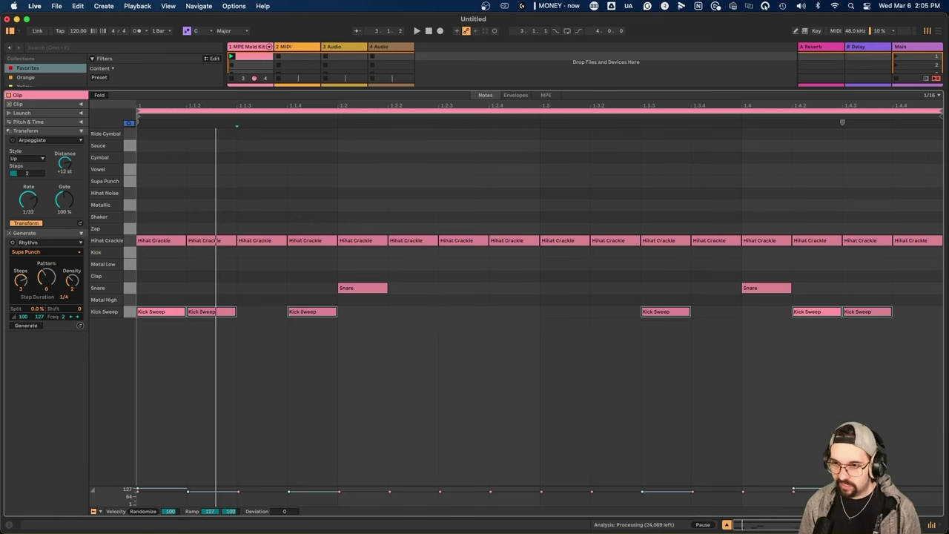
Split the Hihat Crackle notes at 1.2.3, 1.3.4 and 1.4.4 into four, three and six parts, and play the beat
{"action": "left_click", "coordinate": [475, 240]}
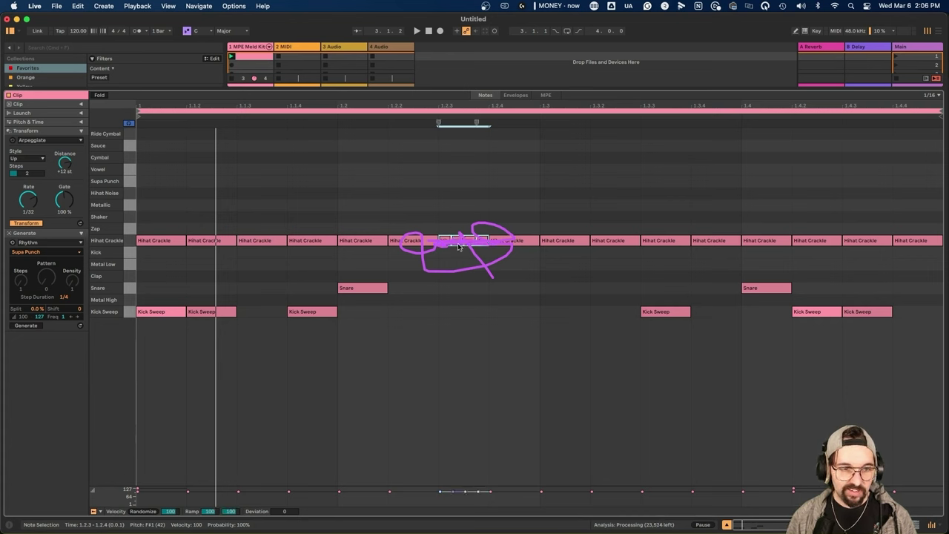
{"action": "left_click", "coordinate": [704, 242]}
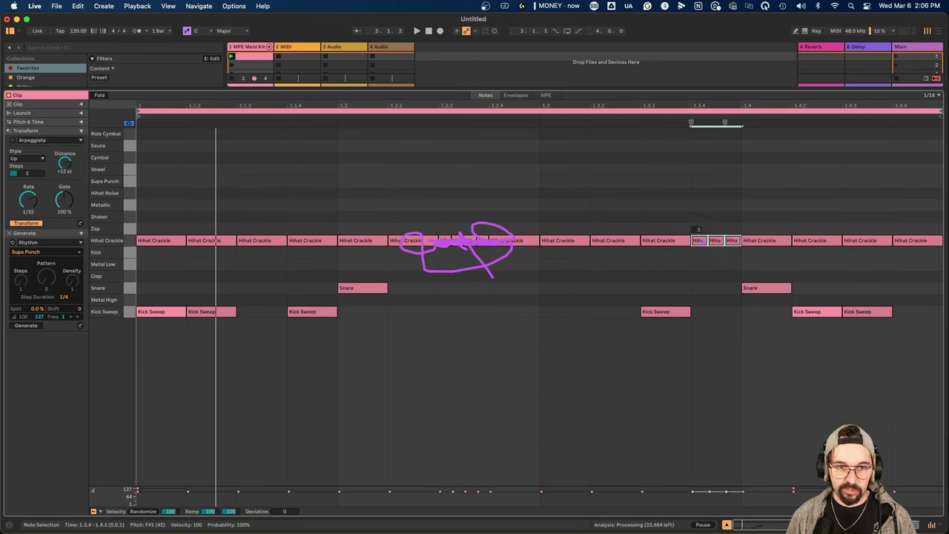
{"action": "left_click_drag", "start_coordinate": [703, 241], "coordinate": [645, 269]}
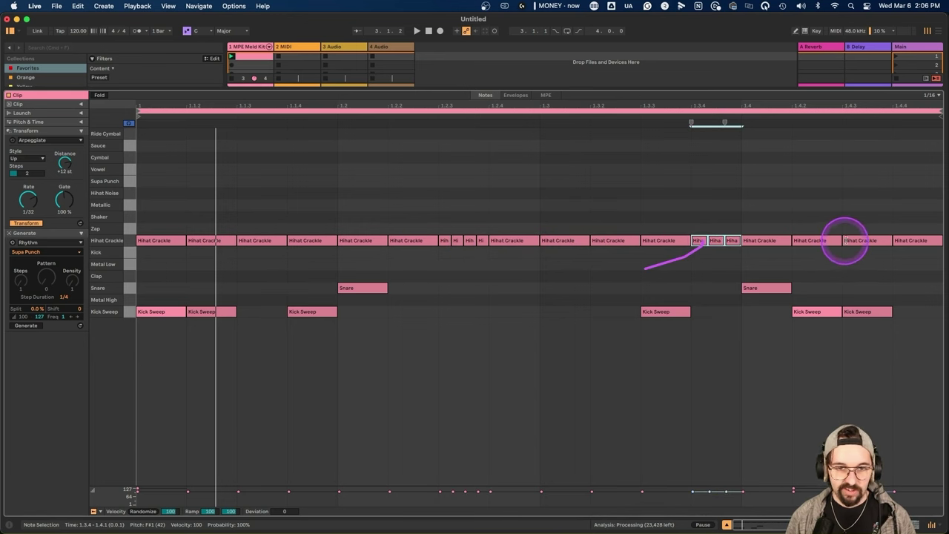
{"action": "left_click", "coordinate": [906, 241]}
{"action": "key", "text": "super+e"}
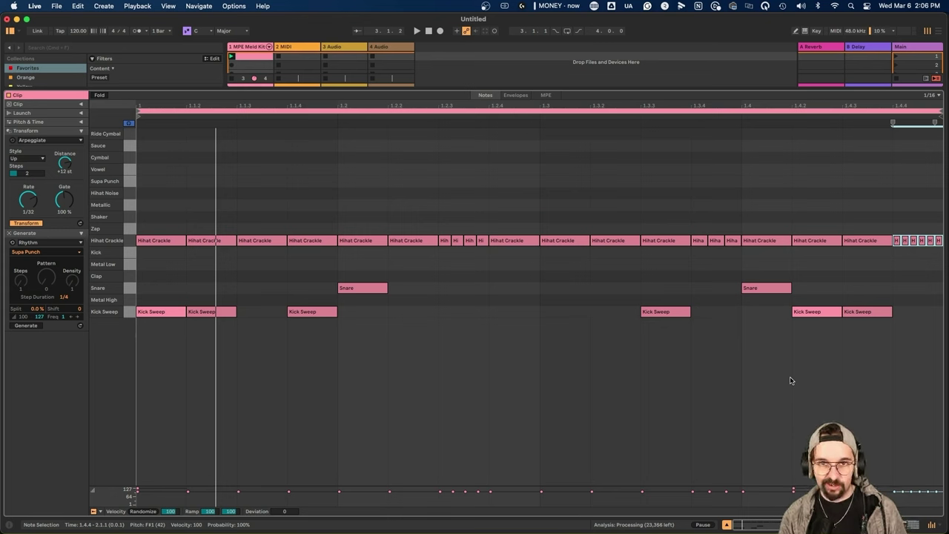
{"action": "key", "text": "space"}
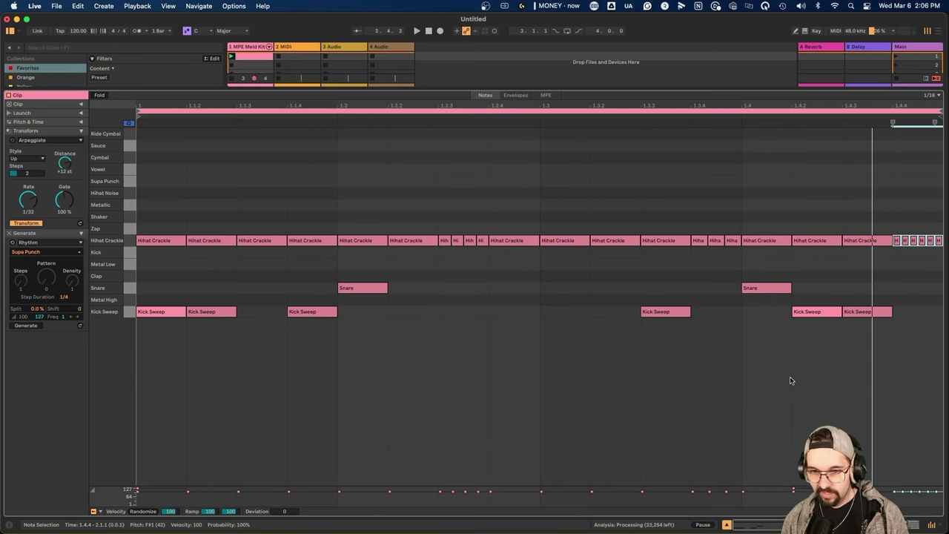
Review the available MIDI generators for the drum clip, switching from Seed back to Rhythm
{"action": "left_click", "coordinate": [41, 242]}
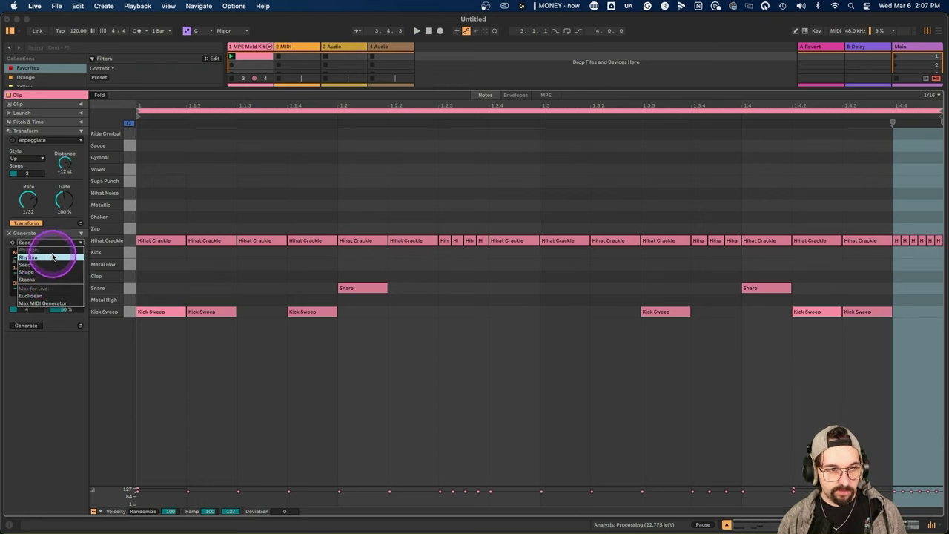
{"action": "left_click", "coordinate": [55, 258]}
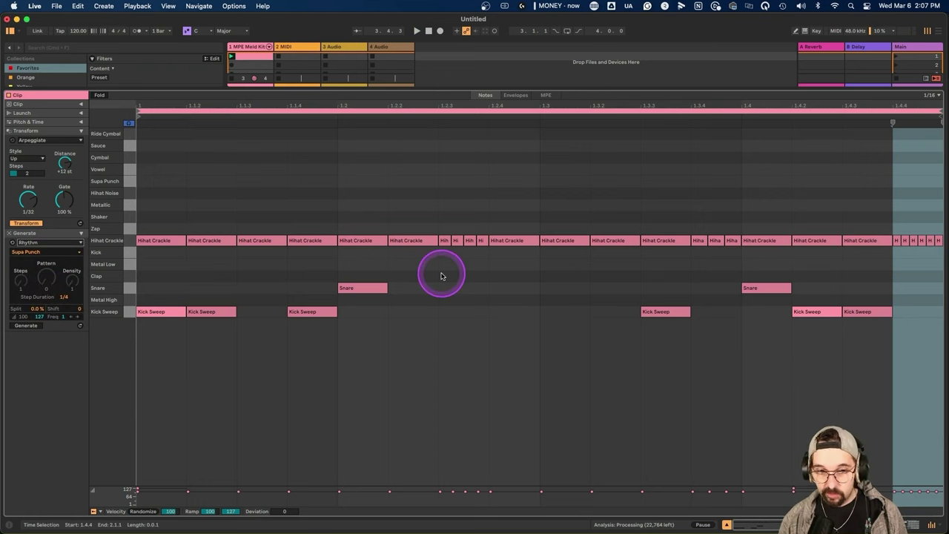
{"action": "left_click", "coordinate": [46, 243]}
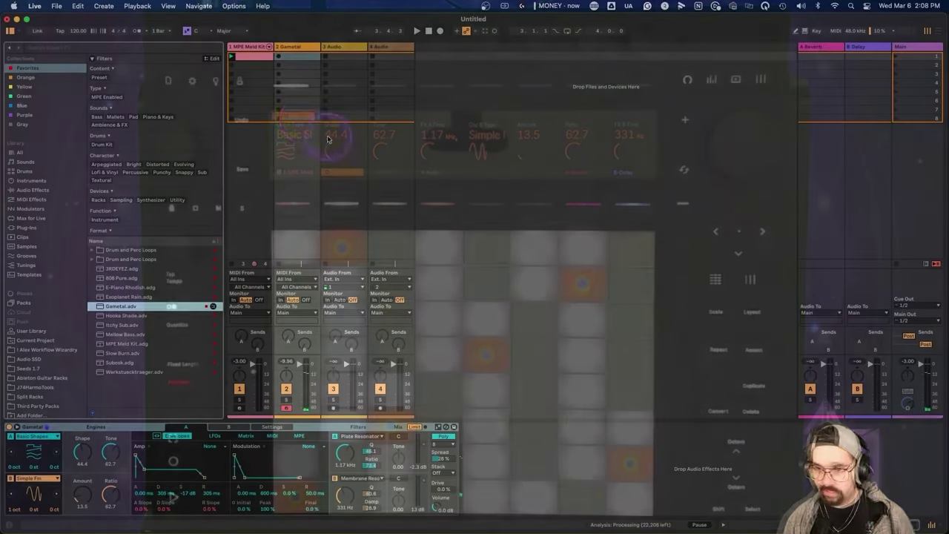
Create an empty MIDI clip in the Gametal track's first slot and choose Seed as its generator
{"action": "left_click", "coordinate": [302, 54]}
{"action": "double_click", "coordinate": [302, 55]}
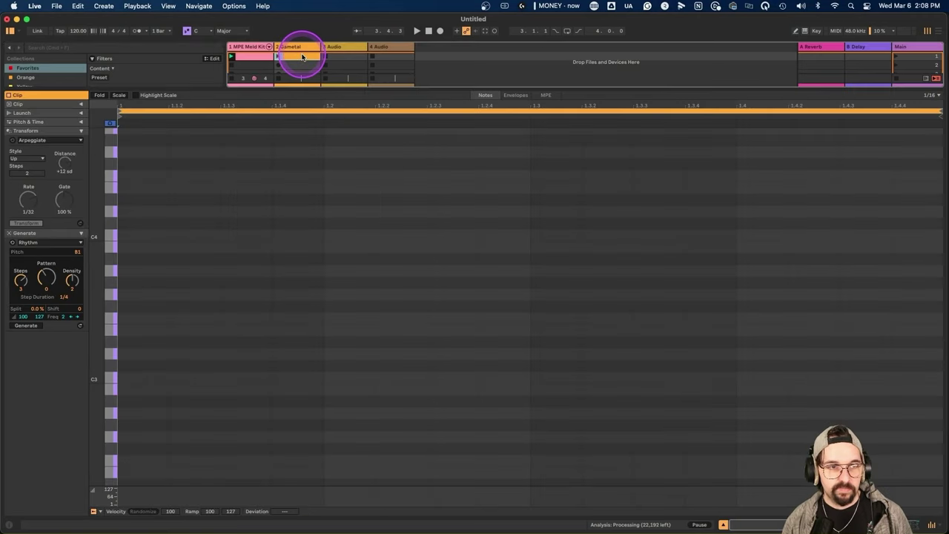
{"action": "left_click", "coordinate": [178, 271]}
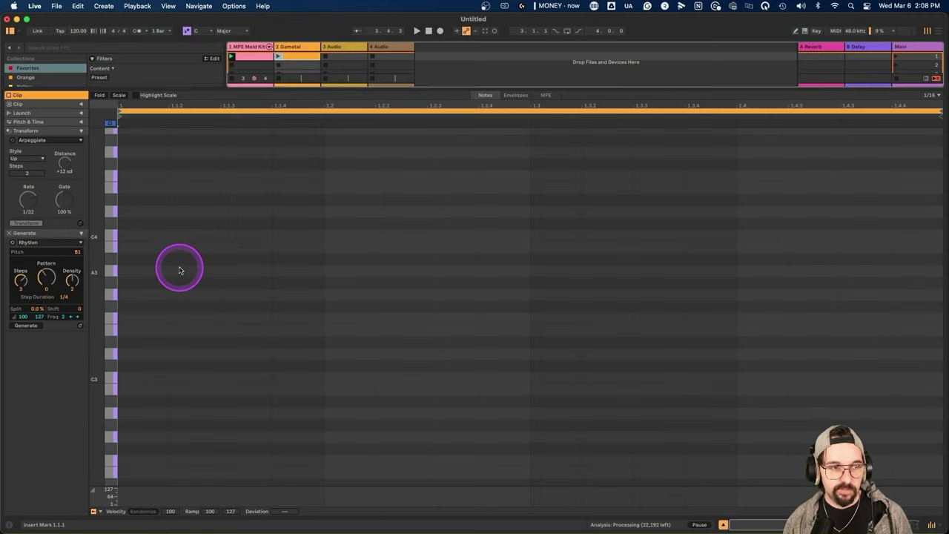
{"action": "left_click", "coordinate": [44, 243]}
{"action": "left_click", "coordinate": [49, 265]}
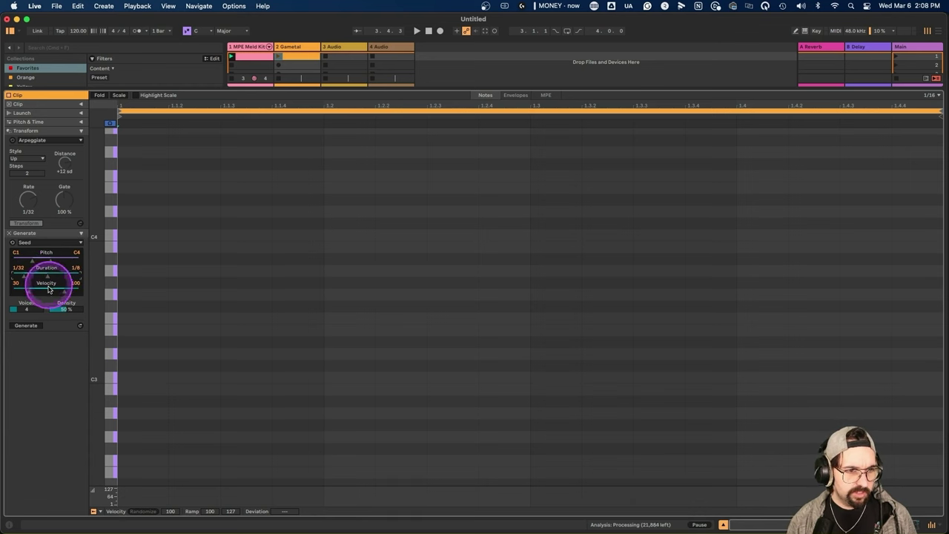
Set Seed's maximum Velocity to 91, Voices to 1 and Density to 54%, and generate the notes
{"action": "left_click_drag", "start_coordinate": [64, 295], "coordinate": [50, 321]}
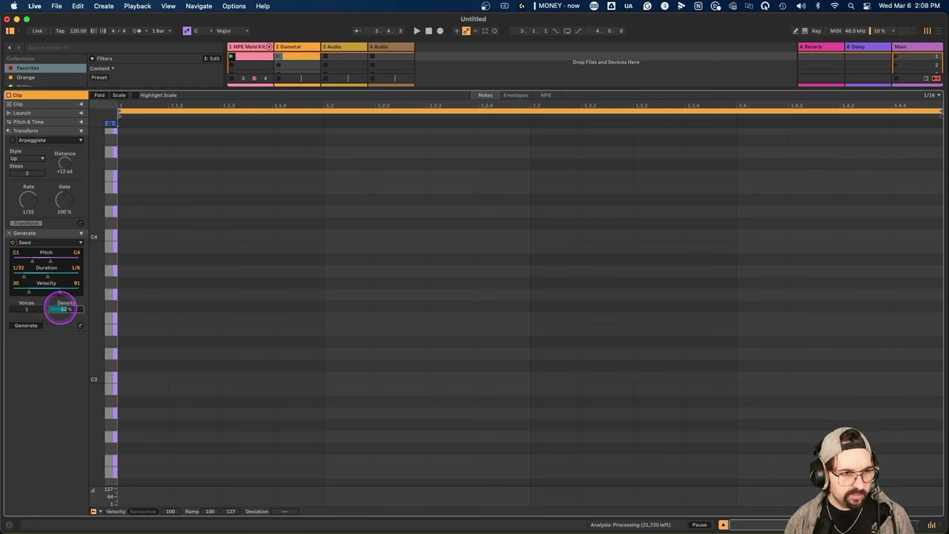
{"action": "left_click_drag", "start_coordinate": [61, 308], "coordinate": [63, 335]}
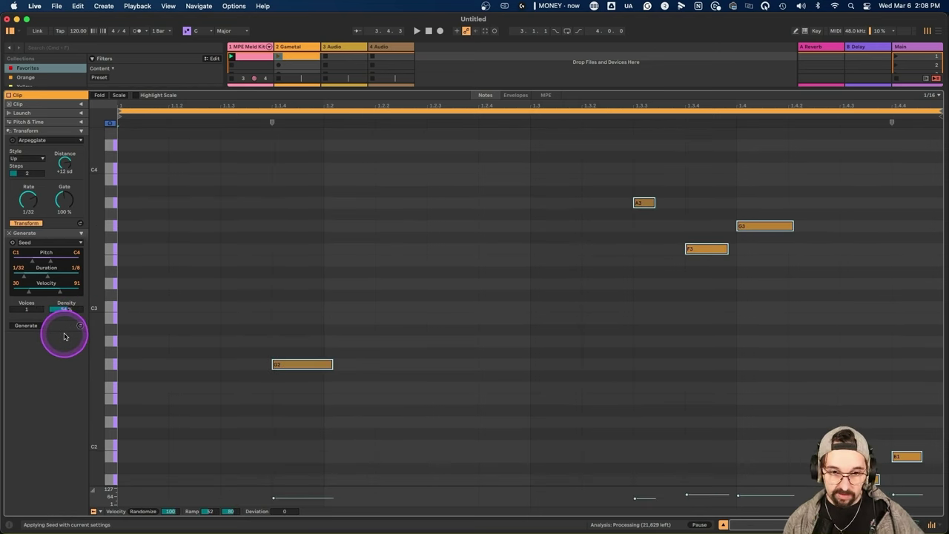
{"action": "left_click_drag", "start_coordinate": [64, 336], "coordinate": [64, 336]}
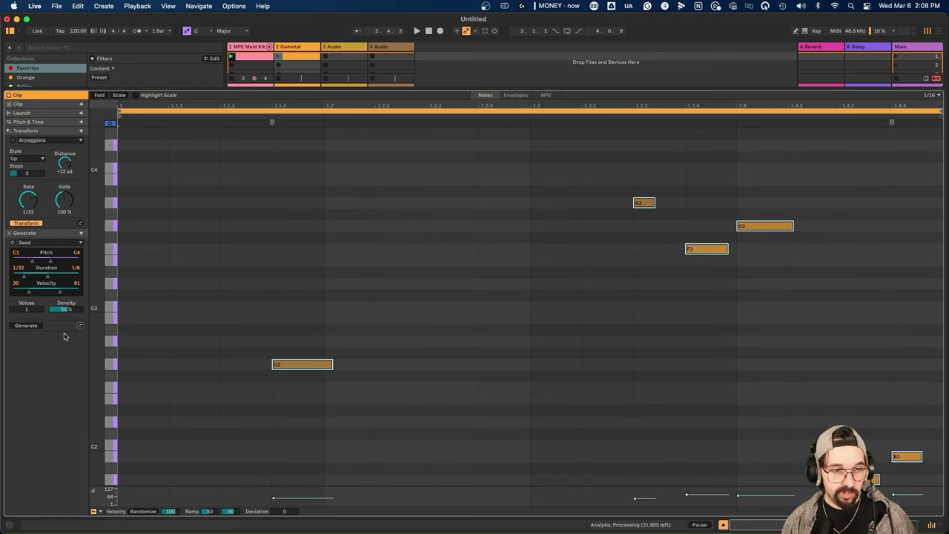
Launch the Gametal clip and regenerate several Seed variations while it plays with the drums
{"action": "left_click_drag", "start_coordinate": [275, 56], "coordinate": [80, 328]}
{"action": "left_click", "coordinate": [79, 327]}
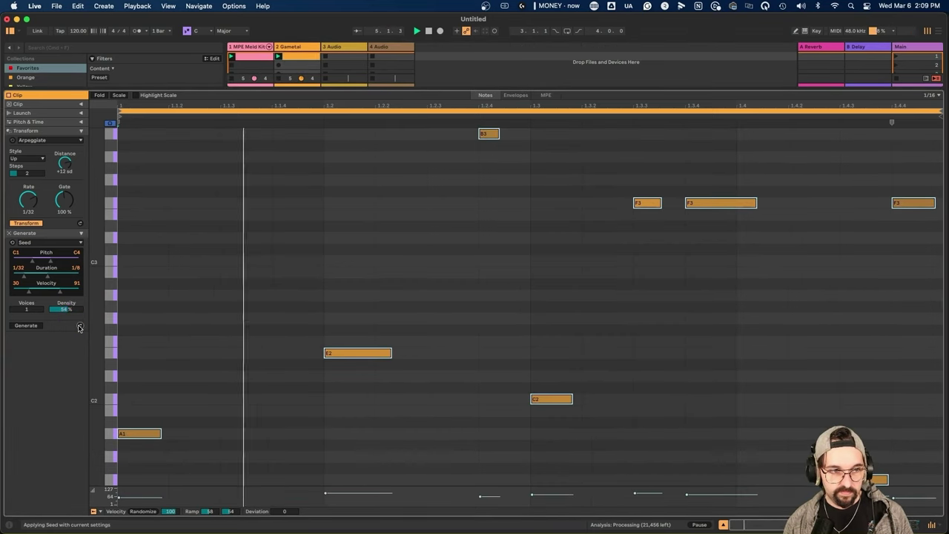
{"action": "left_click", "coordinate": [79, 327]}
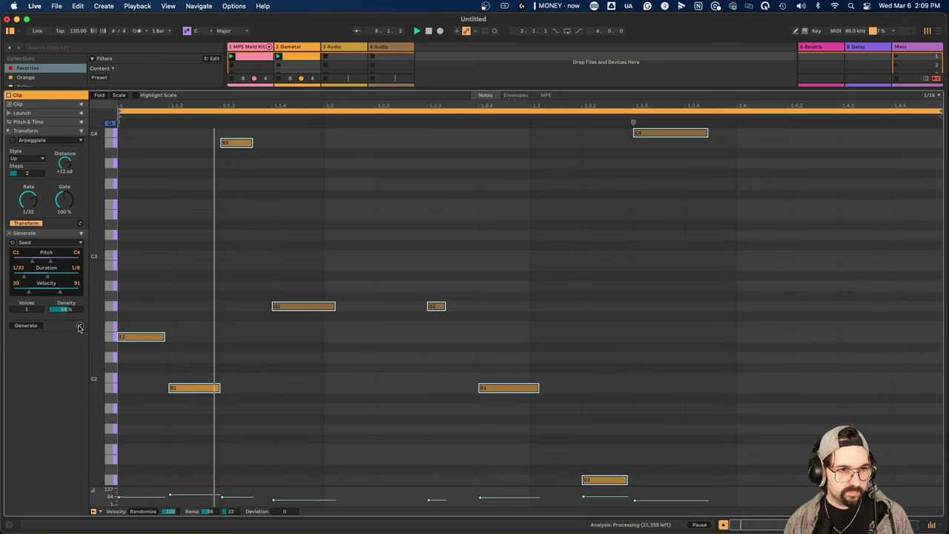
{"action": "left_click", "coordinate": [79, 327]}
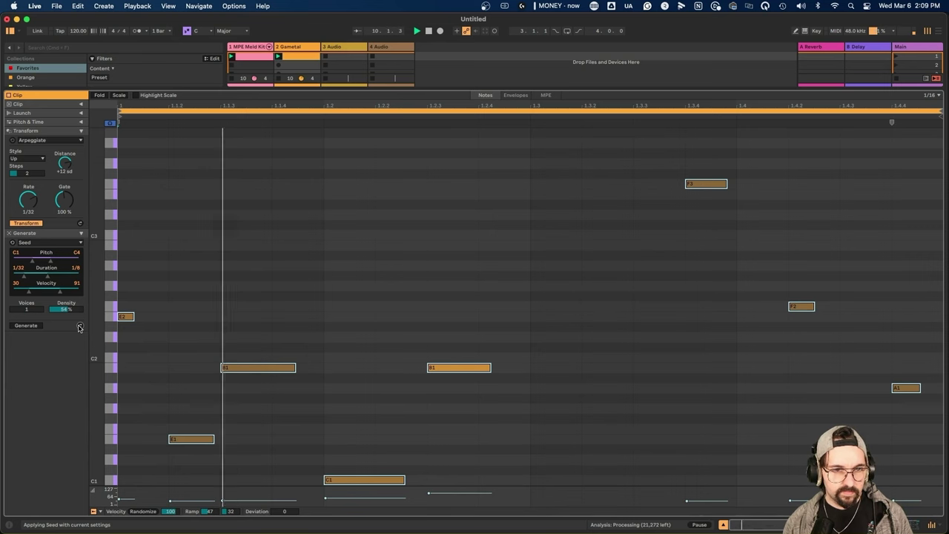
{"action": "left_click", "coordinate": [79, 327]}
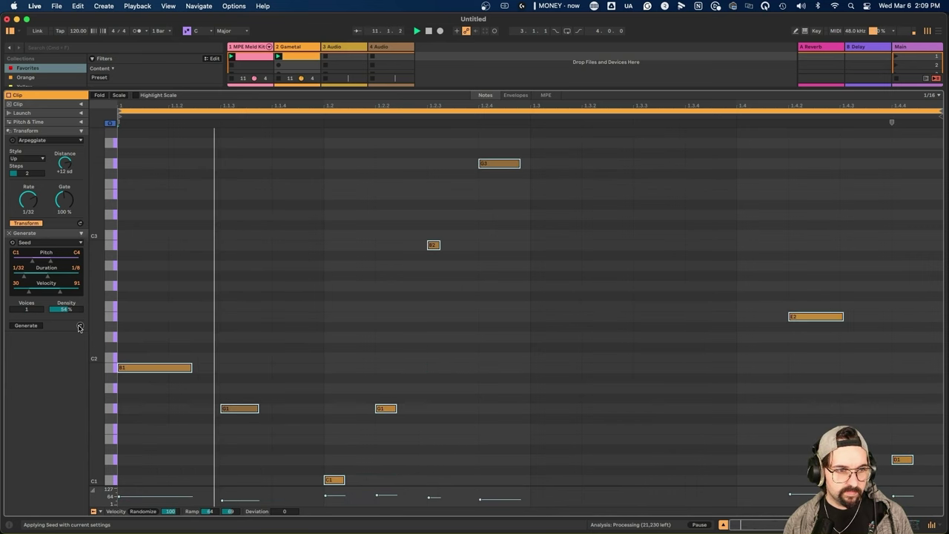
Stop playback and turn on Highlight Scale for the Gametal clip's notes
{"action": "left_click_drag", "start_coordinate": [79, 327], "coordinate": [124, 166]}
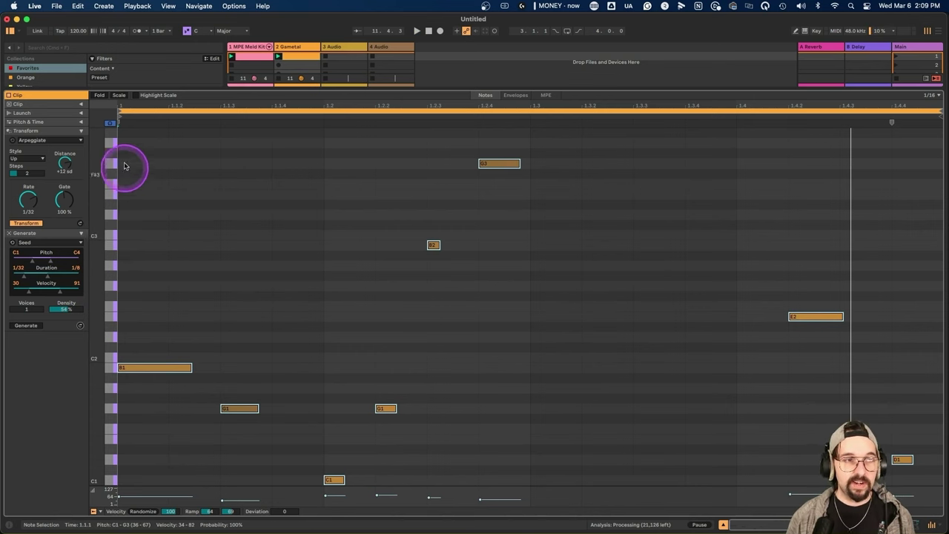
{"action": "left_click", "coordinate": [138, 96]}
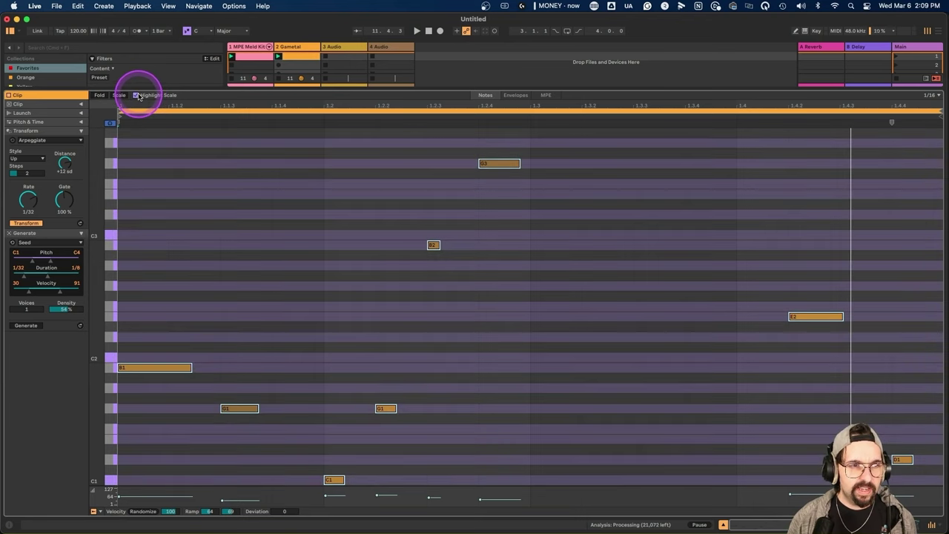
Set the scale to Minor and turn on Fold and Highlight Scale in the Gametal clip's note editor
{"action": "left_click", "coordinate": [138, 97]}
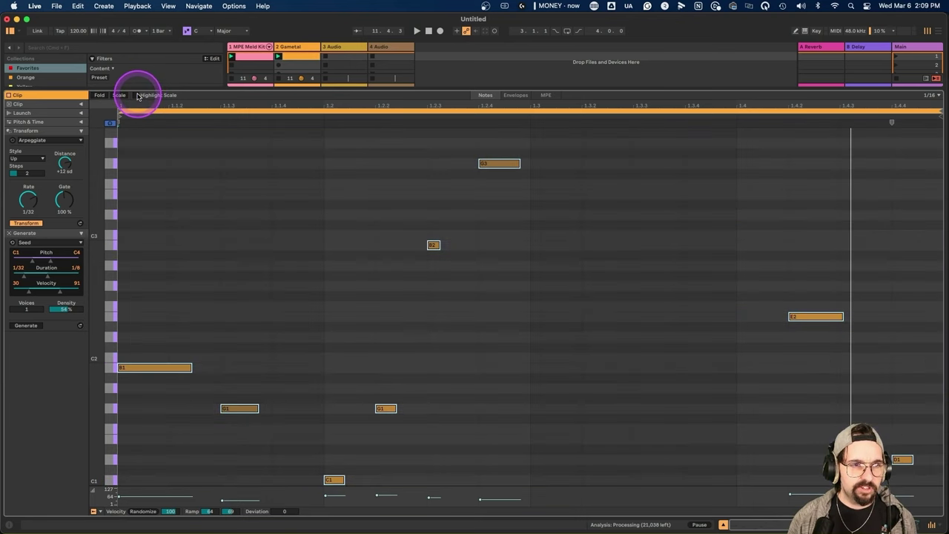
{"action": "left_click", "coordinate": [223, 31]}
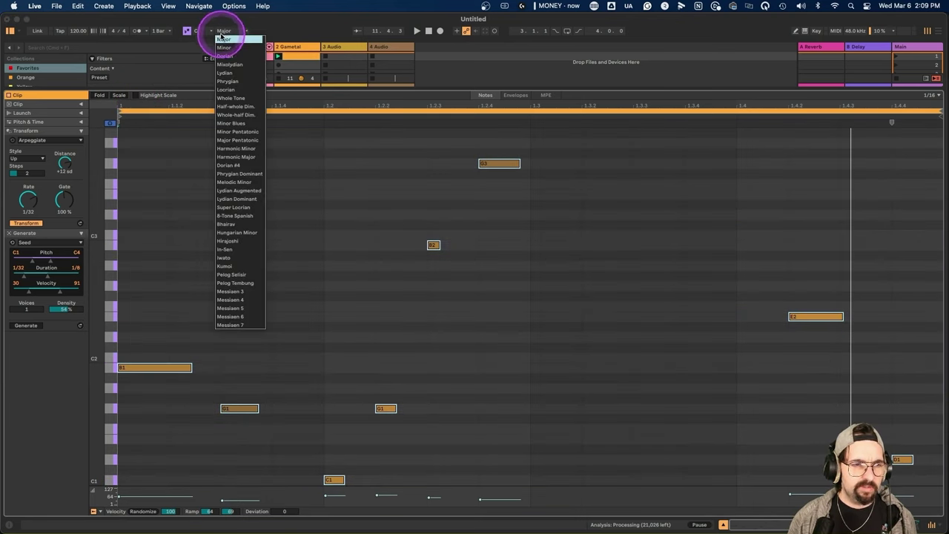
{"action": "left_click", "coordinate": [223, 47]}
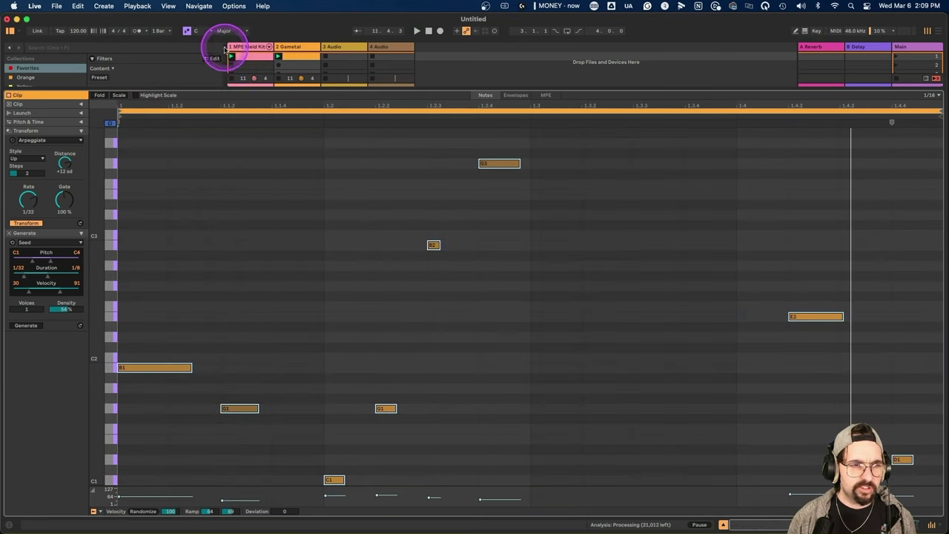
{"action": "left_click", "coordinate": [99, 95]}
{"action": "left_click", "coordinate": [136, 95]}
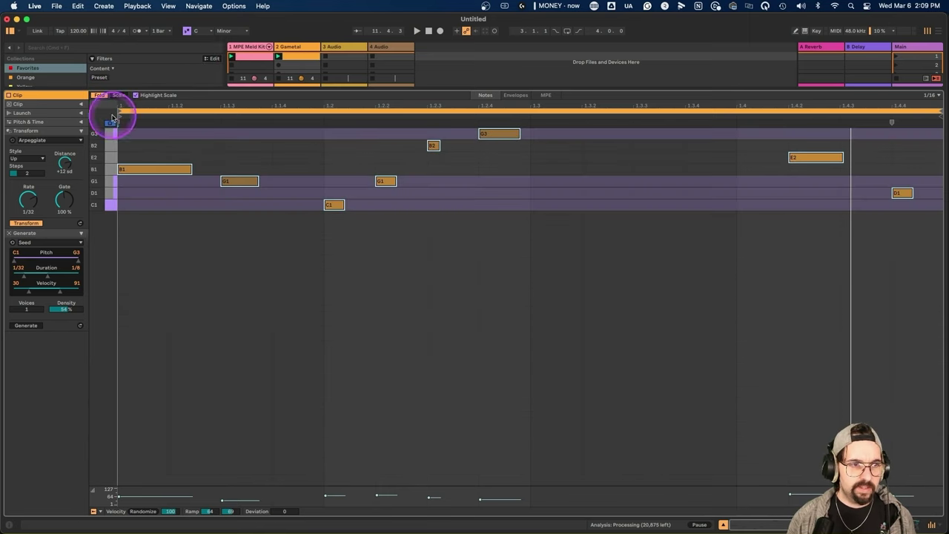
Regenerate the Seed notes in C Minor, turn off Fold and play the clip with the drums
{"action": "left_click", "coordinate": [80, 326]}
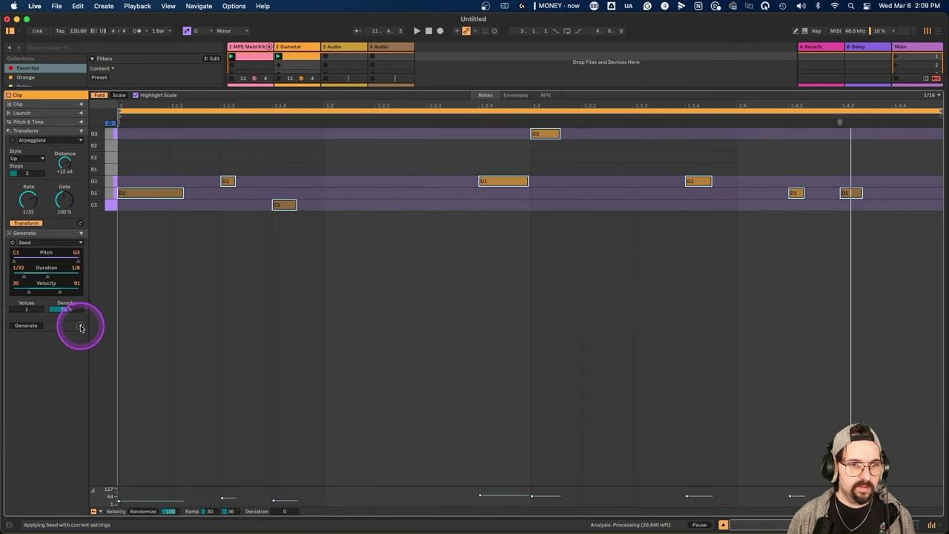
{"action": "left_click", "coordinate": [251, 200]}
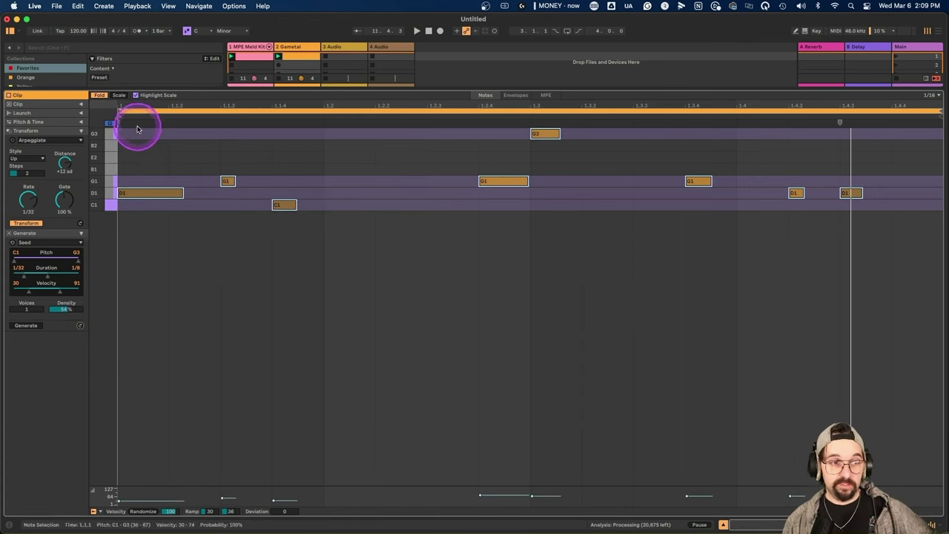
{"action": "left_click", "coordinate": [100, 95]}
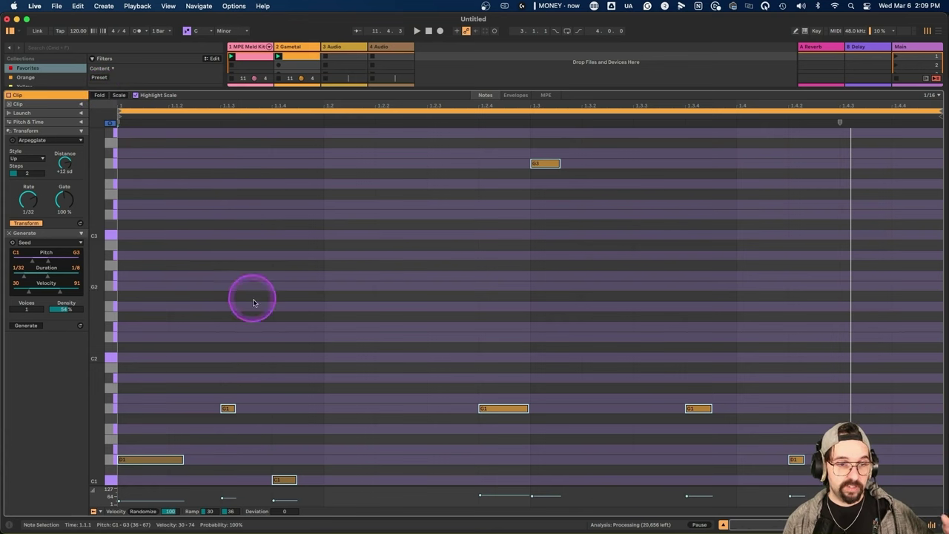
{"action": "scroll", "coordinate": [554, 253], "scroll_direction": "down", "scroll_amount": 1}
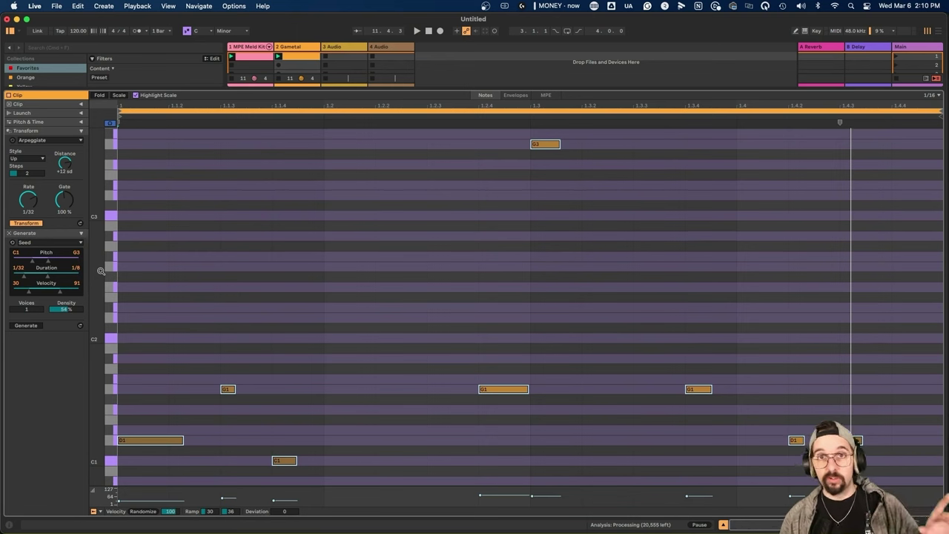
{"action": "left_click", "coordinate": [143, 184]}
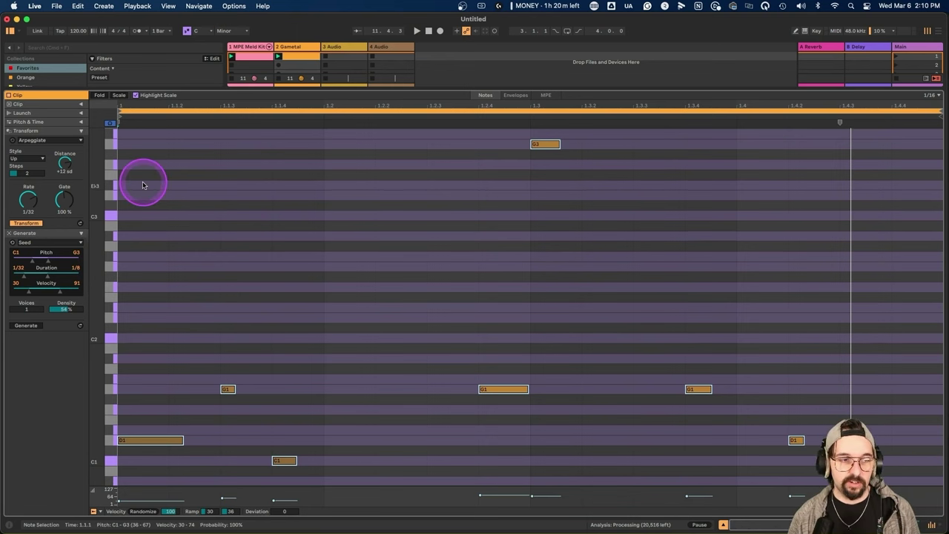
{"action": "key", "text": "space"}
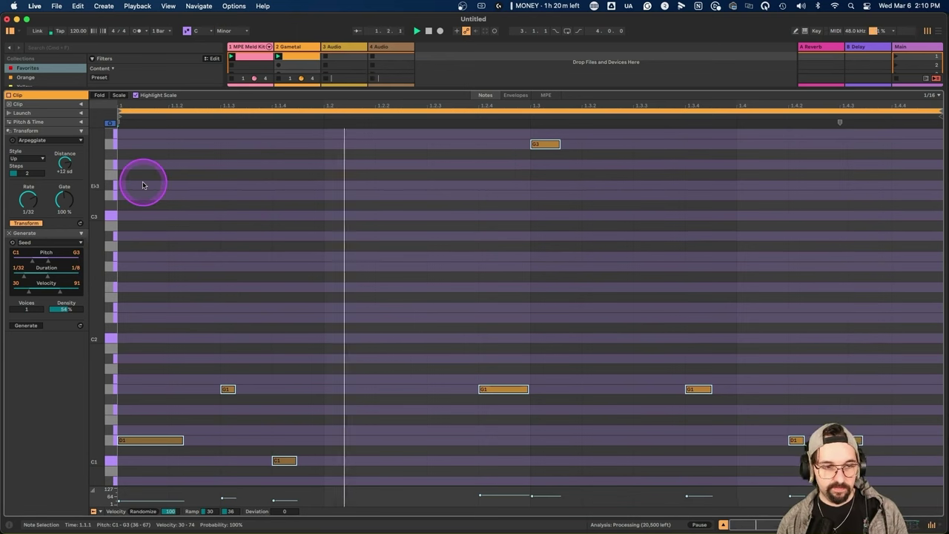
Set Seed's Pitch range to G4 through E♭7 and generate the Gametal clip's notes in that range
{"action": "left_click", "coordinate": [97, 257]}
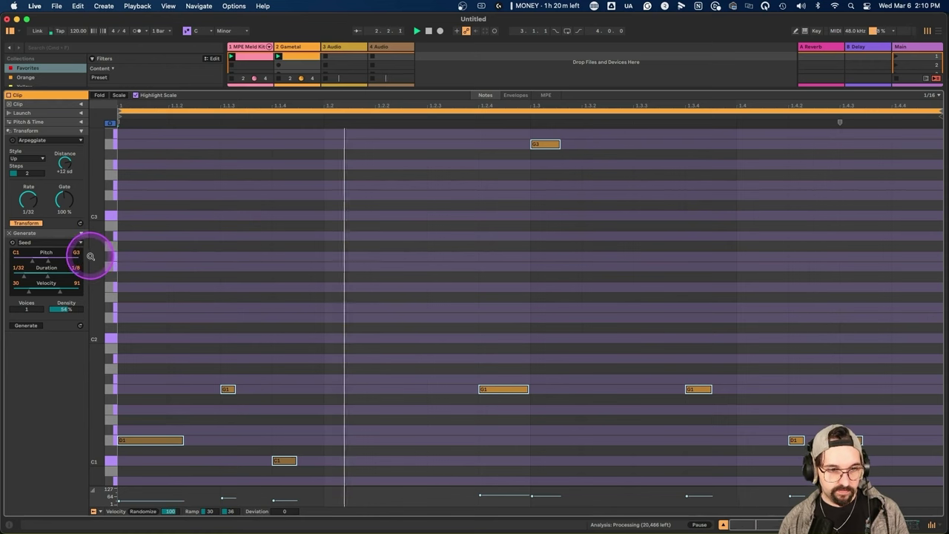
{"action": "left_click", "coordinate": [53, 262]}
{"action": "mouse_move", "coordinate": [53, 263]}
{"action": "left_mouse_down"}
{"action": "mouse_move", "coordinate": [64, 265]}
{"action": "mouse_move", "coordinate": [33, 259]}
{"action": "mouse_move", "coordinate": [46, 264]}
{"action": "left_mouse_up"}
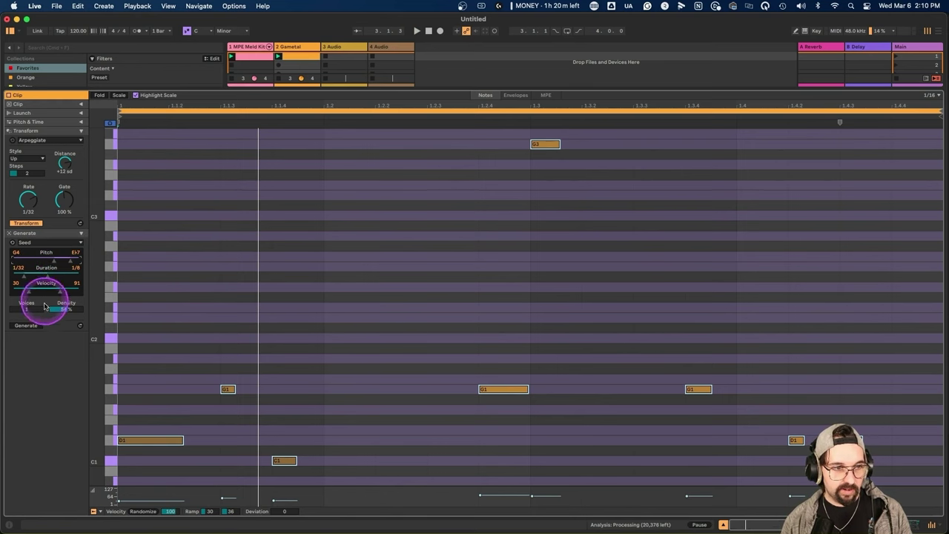
{"action": "left_click", "coordinate": [27, 326]}
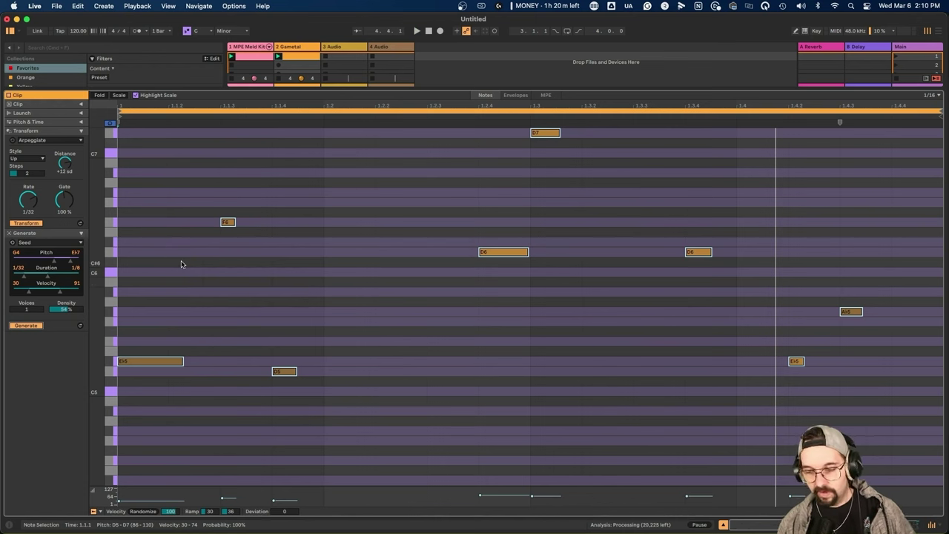
Duplicate the one-bar Gametal pattern into a second bar and select only the second bar's notes
{"action": "key", "text": "super+d"}
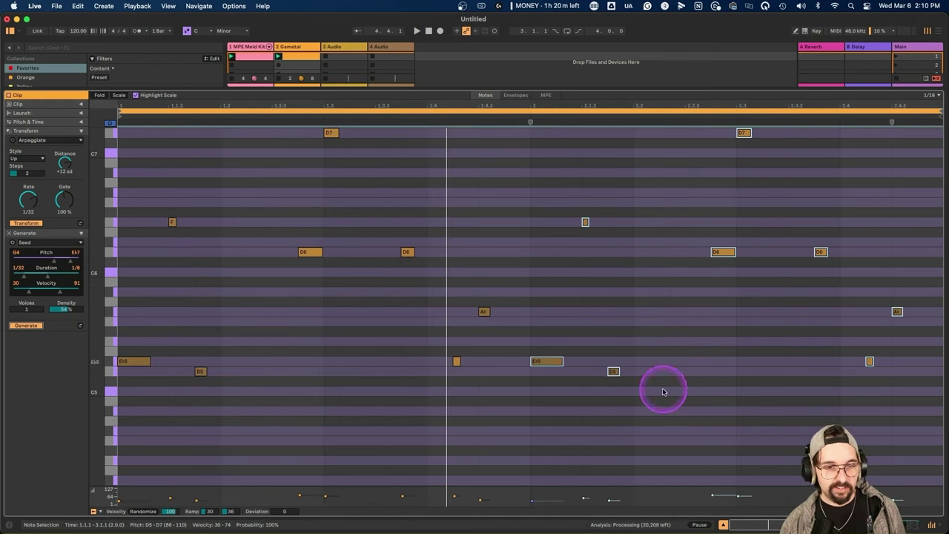
{"action": "left_click", "coordinate": [711, 397]}
{"action": "mouse_move", "coordinate": [938, 438]}
{"action": "left_mouse_down"}
{"action": "mouse_move", "coordinate": [822, 310]}
{"action": "mouse_move", "coordinate": [601, 131]}
{"action": "mouse_move", "coordinate": [541, 115]}
{"action": "left_mouse_up"}
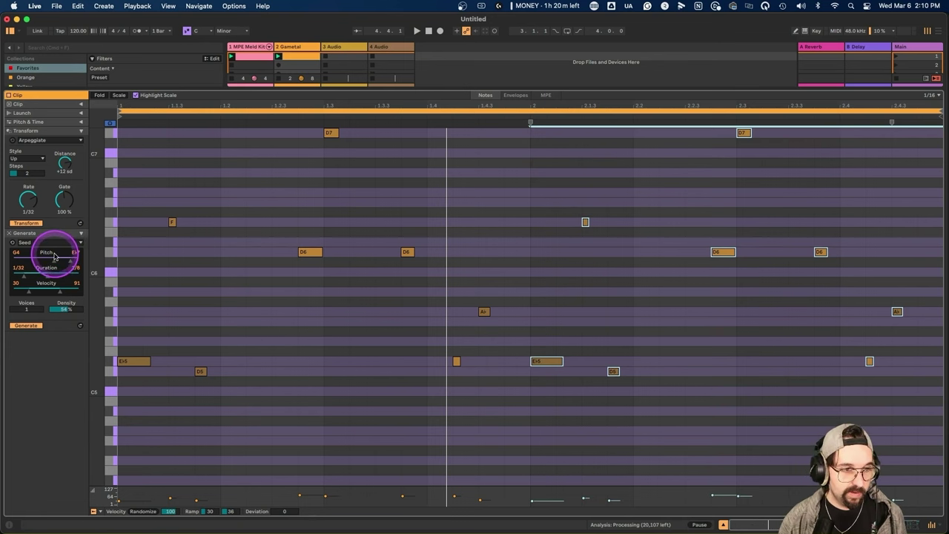
Transform the second bar's notes using Recombine with Mirror on and Rotate at -5, and play the clip
{"action": "left_click", "coordinate": [49, 141]}
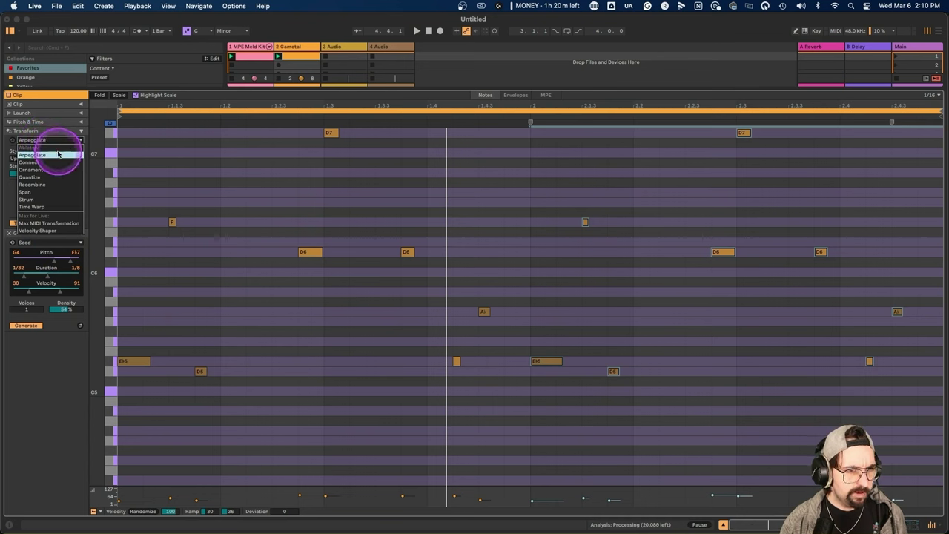
{"action": "left_click", "coordinate": [80, 185]}
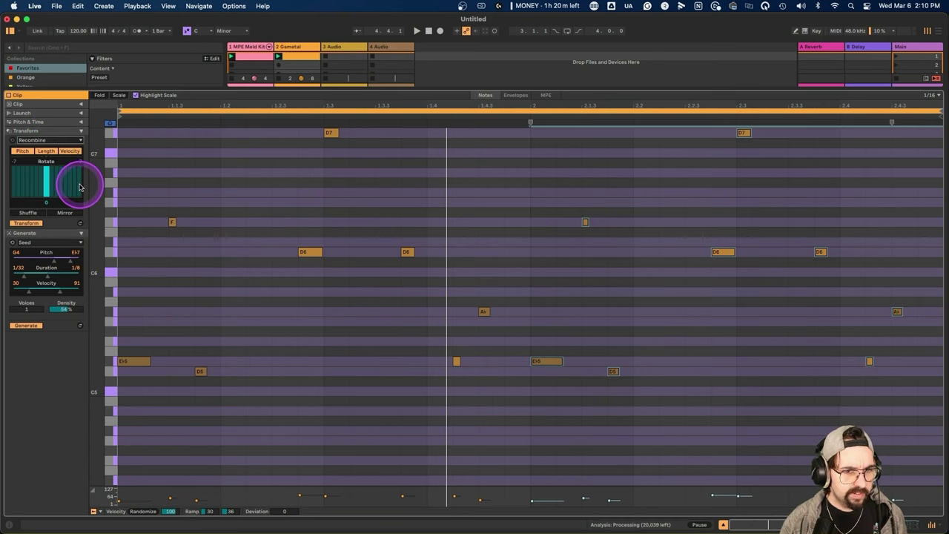
{"action": "left_click_drag", "start_coordinate": [80, 191], "coordinate": [34, 190]}
{"action": "left_click", "coordinate": [56, 213]}
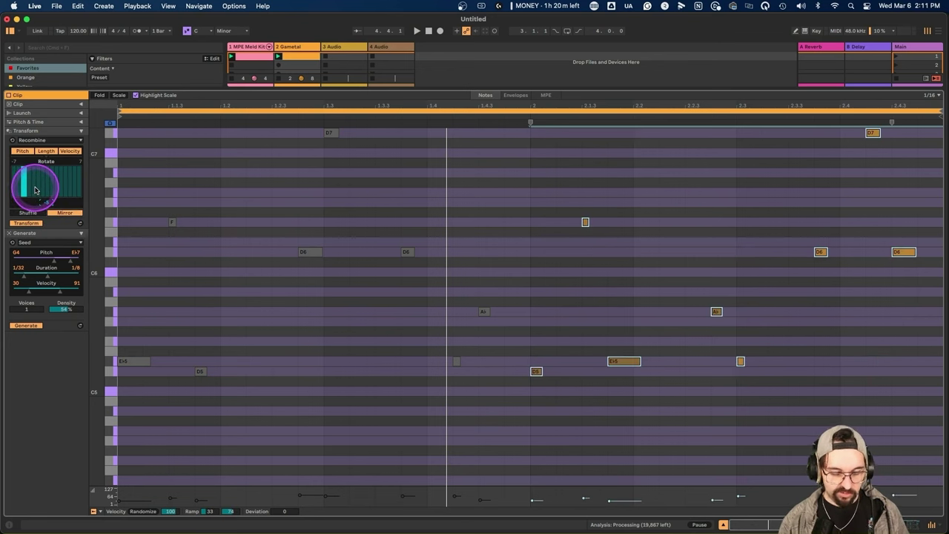
{"action": "key", "text": "space"}
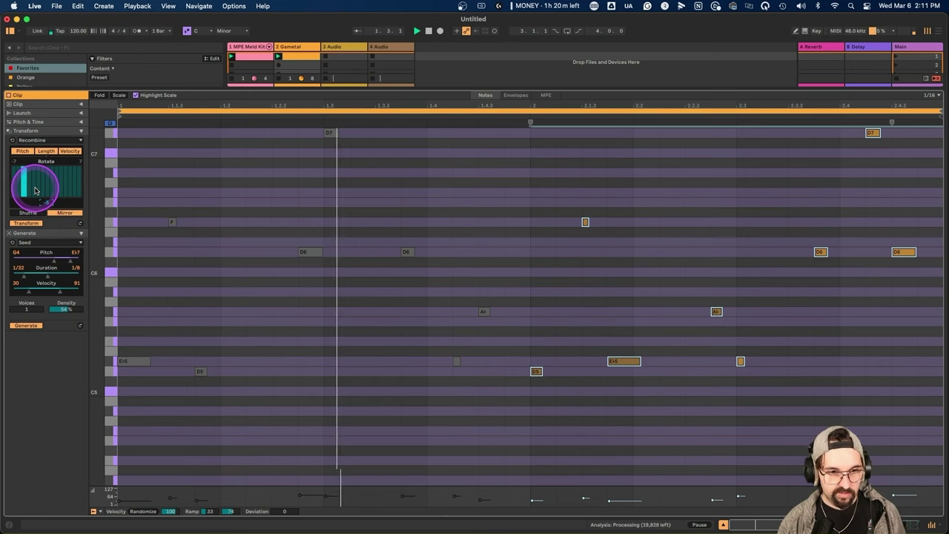
{"action": "left_click_drag", "start_coordinate": [35, 190], "coordinate": [35, 190]}
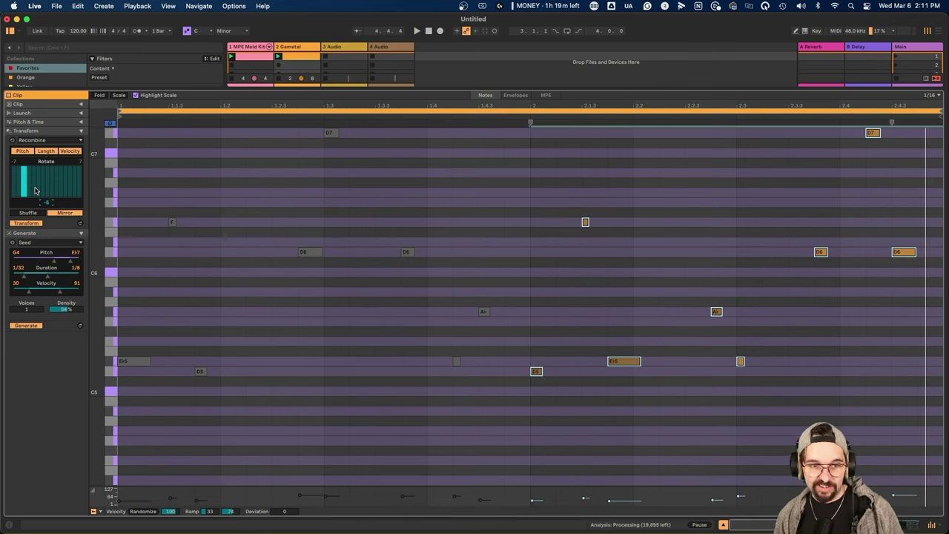
Enlarge the velocity lane and show an enlarged Chance lane below the Gametal clip's notes
{"action": "left_click_drag", "start_coordinate": [34, 191], "coordinate": [188, 281]}
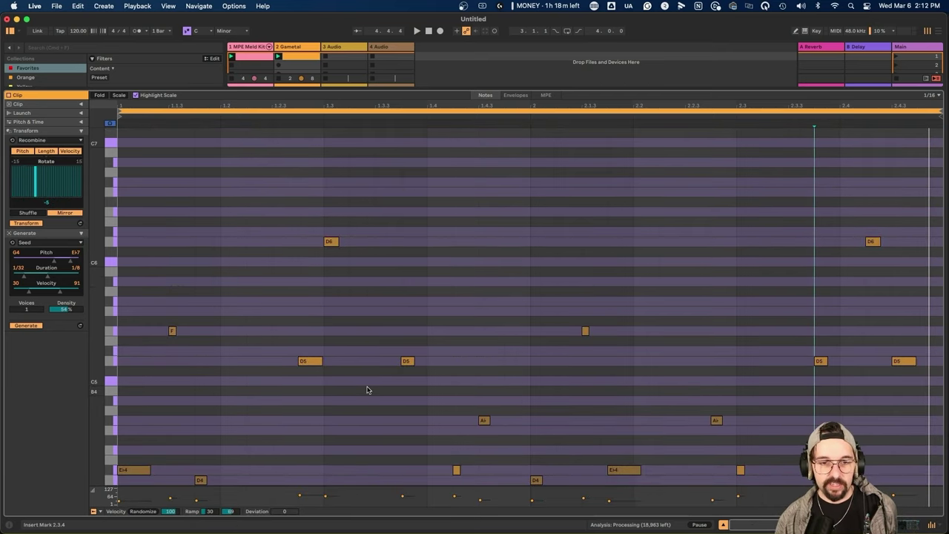
{"action": "scroll", "coordinate": [768, 310], "scroll_direction": "down", "scroll_amount": 5}
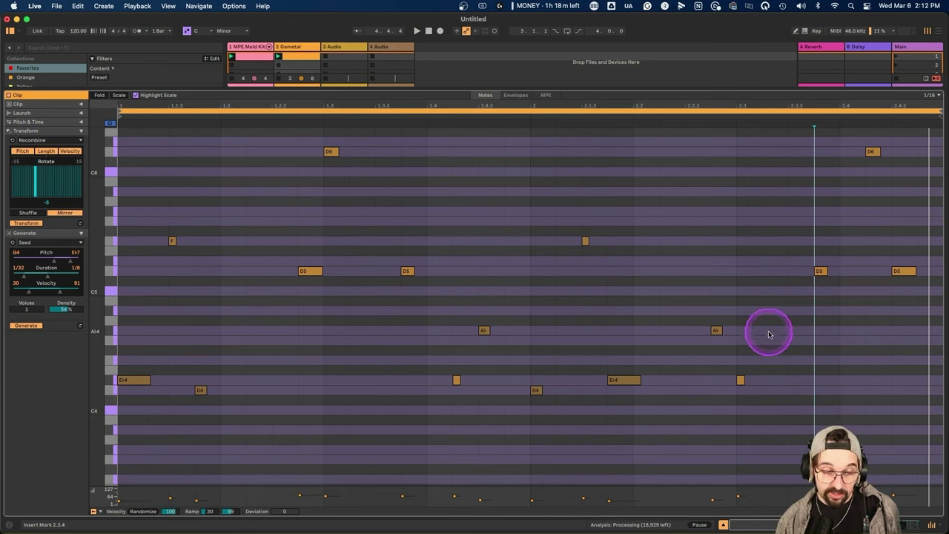
{"action": "left_click_drag", "start_coordinate": [93, 493], "coordinate": [95, 445]}
{"action": "left_click", "coordinate": [99, 510]}
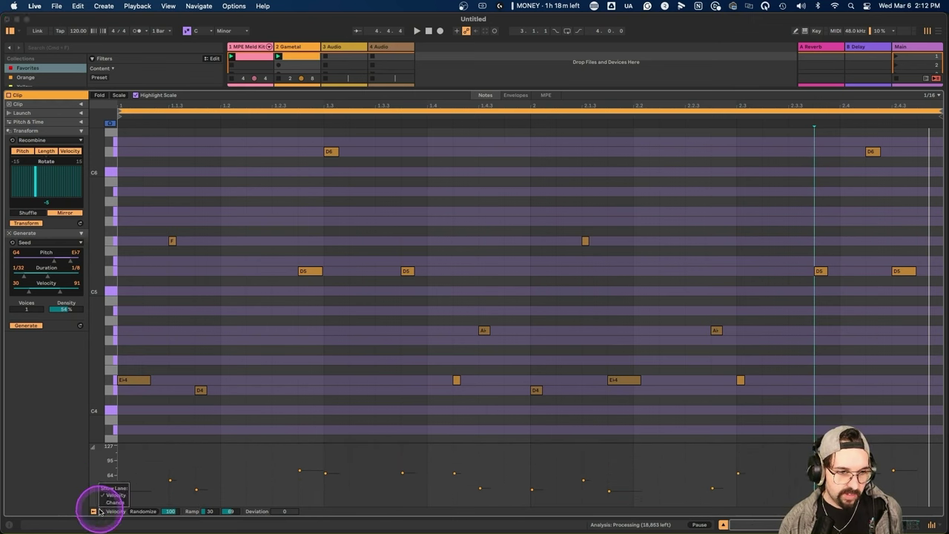
{"action": "left_click", "coordinate": [109, 502]}
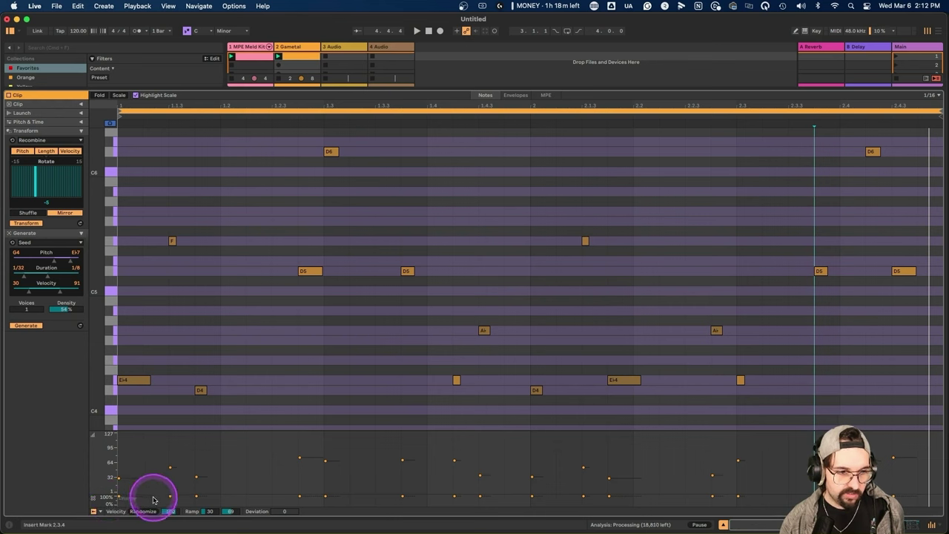
{"action": "left_click_drag", "start_coordinate": [153, 496], "coordinate": [153, 452]}
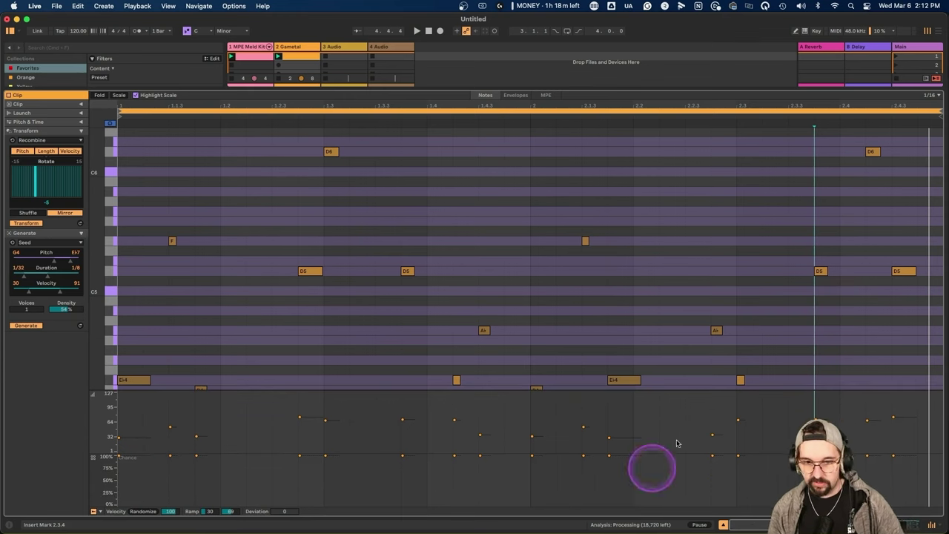
Group the second bar's last four notes, from 2.3.1 on, as Play All and lower the group's chance to 78%
{"action": "left_click", "coordinate": [905, 271]}
{"action": "left_click", "coordinate": [907, 457]}
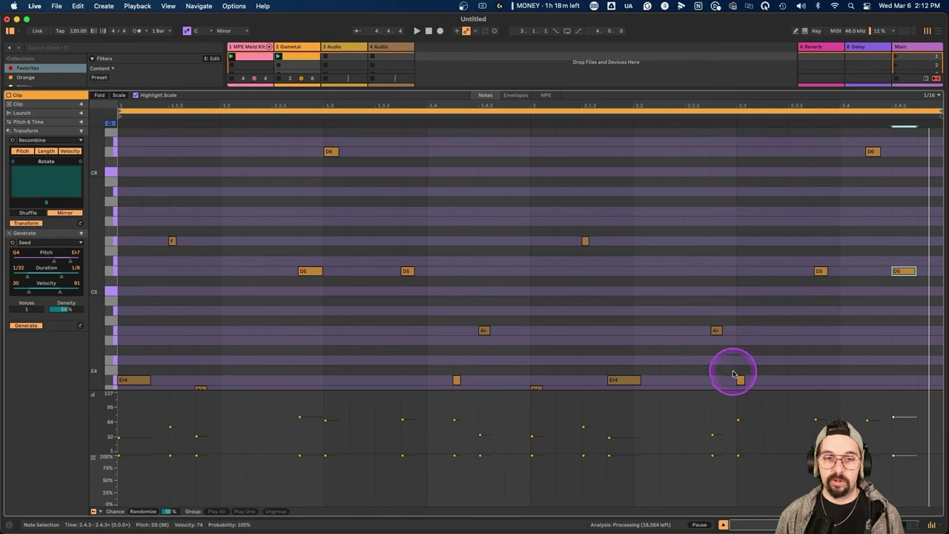
{"action": "left_click_drag", "start_coordinate": [731, 383], "coordinate": [912, 140]}
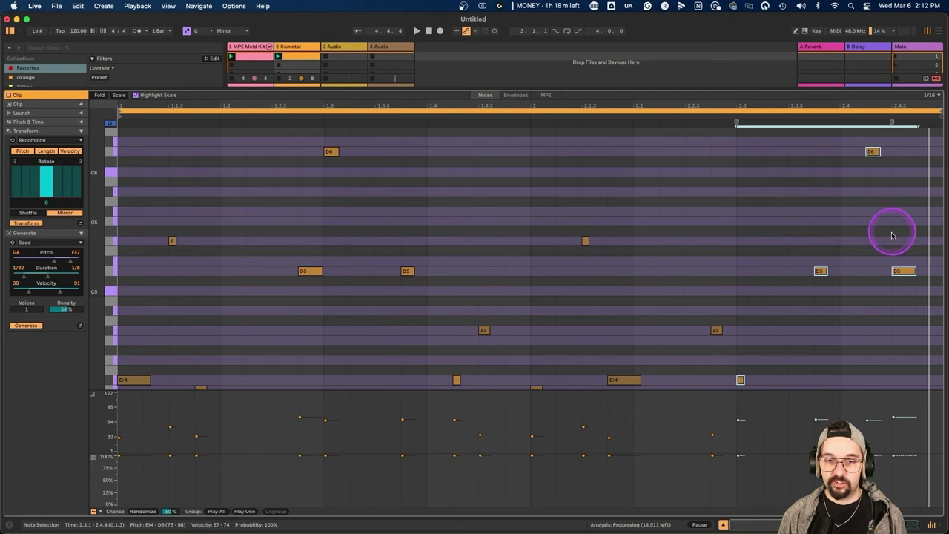
{"action": "left_click", "coordinate": [892, 270]}
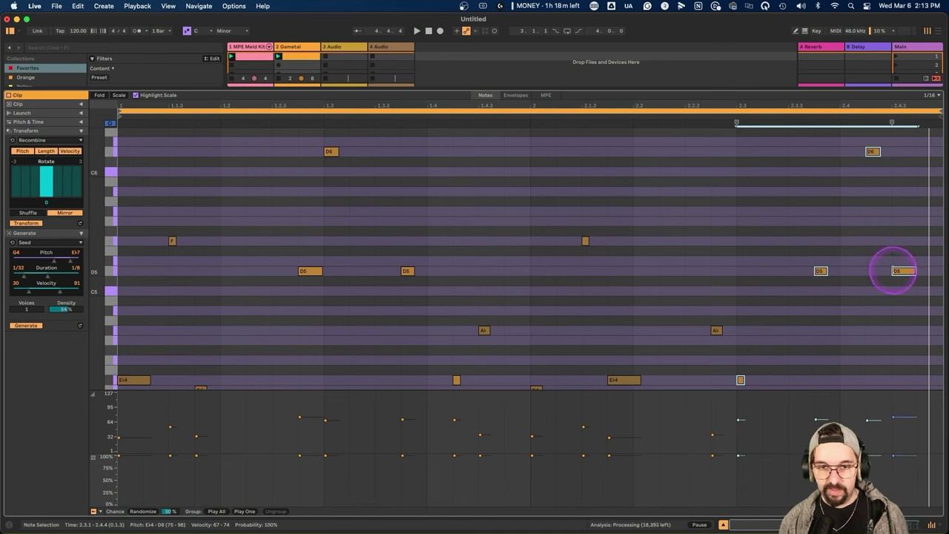
{"action": "right_click", "coordinate": [898, 272]}
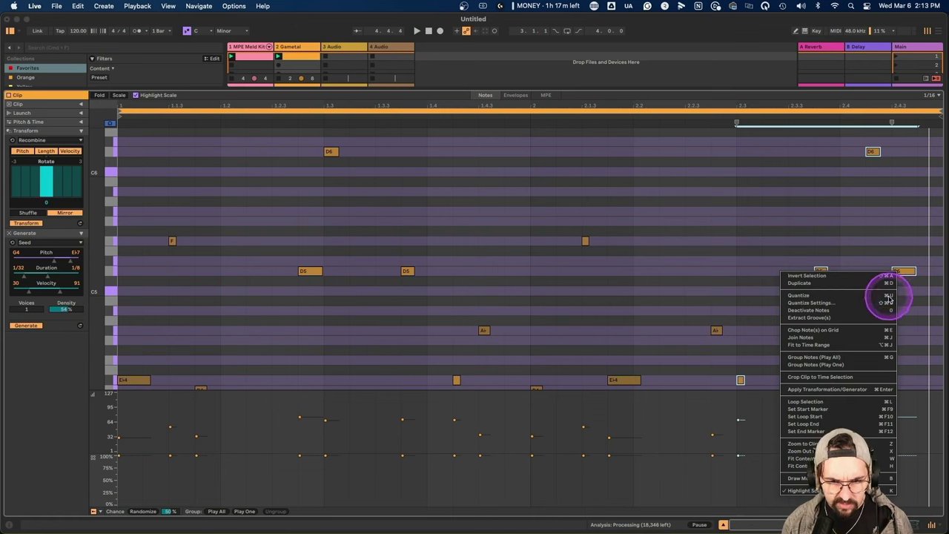
{"action": "left_click", "coordinate": [880, 358]}
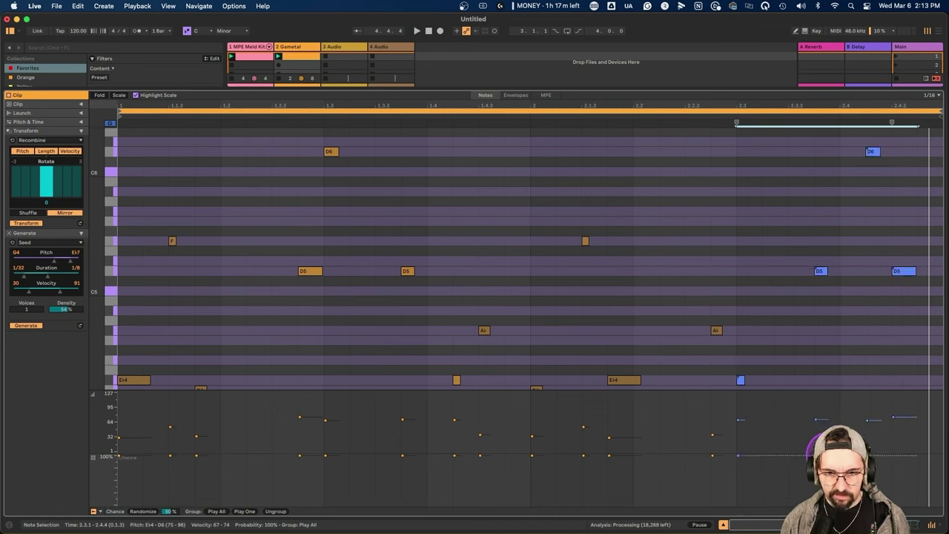
{"action": "left_click_drag", "start_coordinate": [738, 456], "coordinate": [738, 462]}
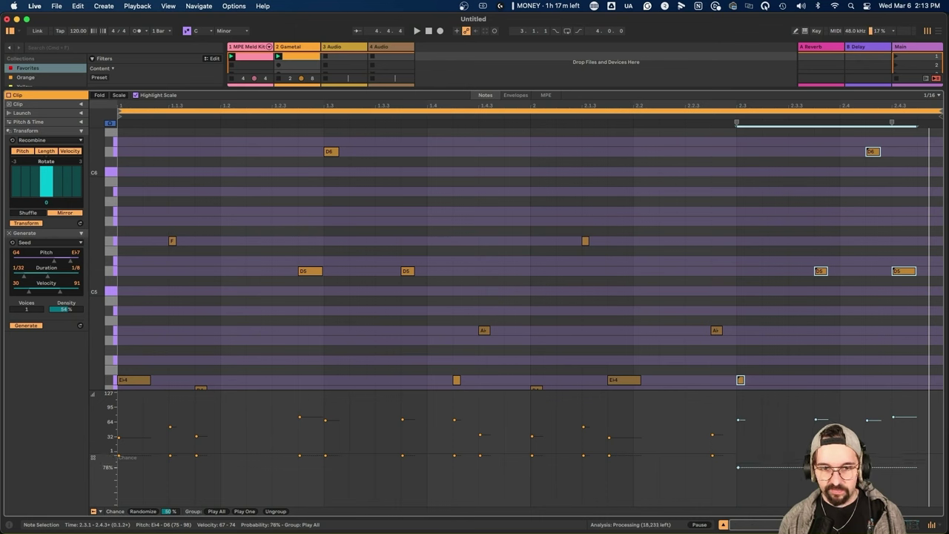
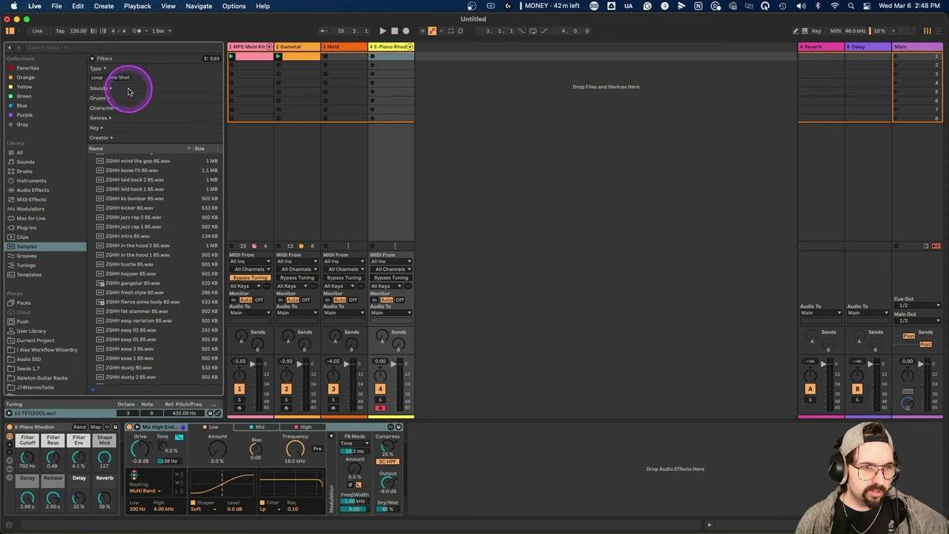
Filter the browser's Samples to the Loop type and Piano & Keys sounds
{"action": "left_click", "coordinate": [96, 77]}
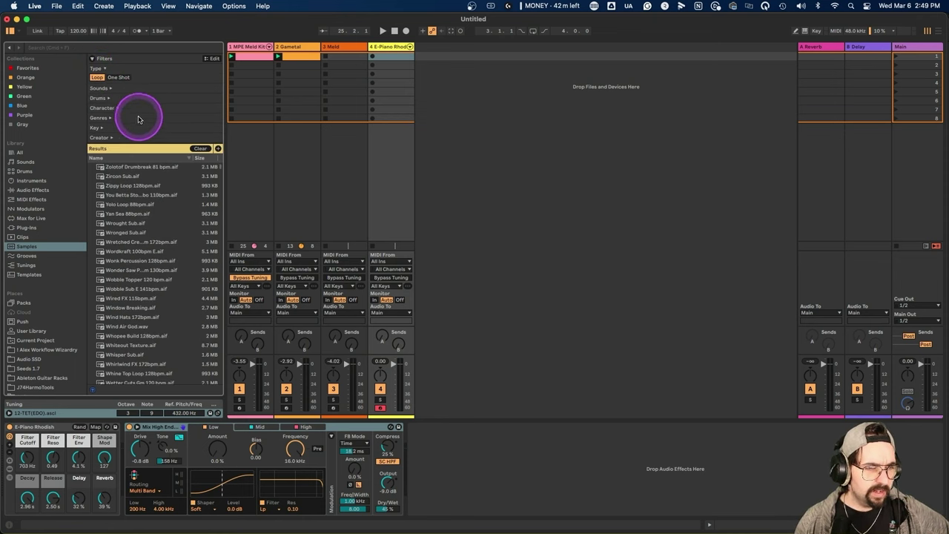
{"action": "left_click", "coordinate": [101, 88]}
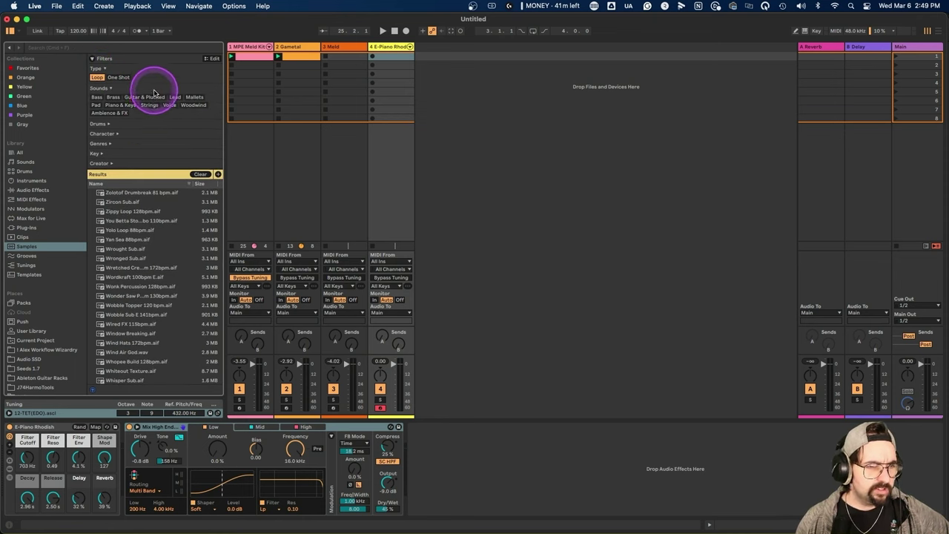
{"action": "left_click", "coordinate": [117, 105]}
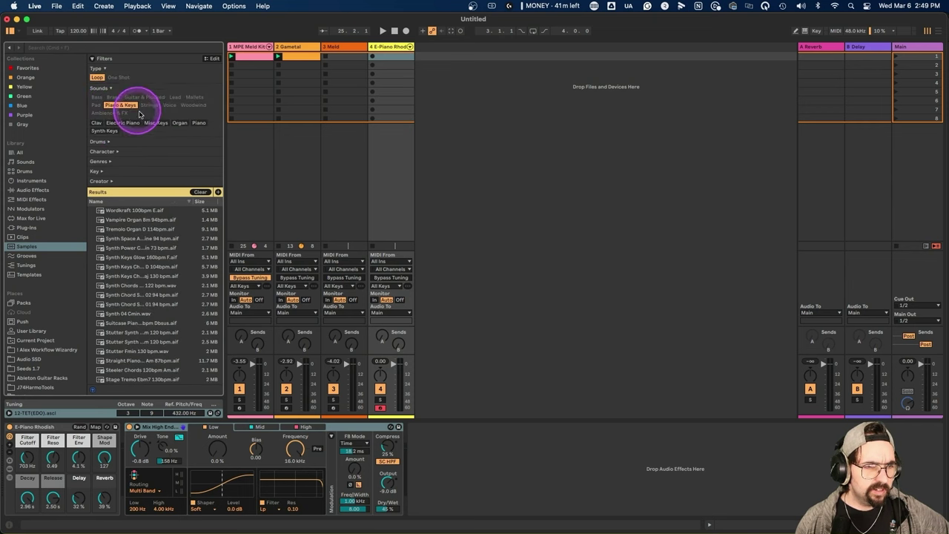
Narrow the piano and keys loops to the Lofi & Vinyl character and preview Regency 100bpm Eb.aif
{"action": "left_click", "coordinate": [104, 152]}
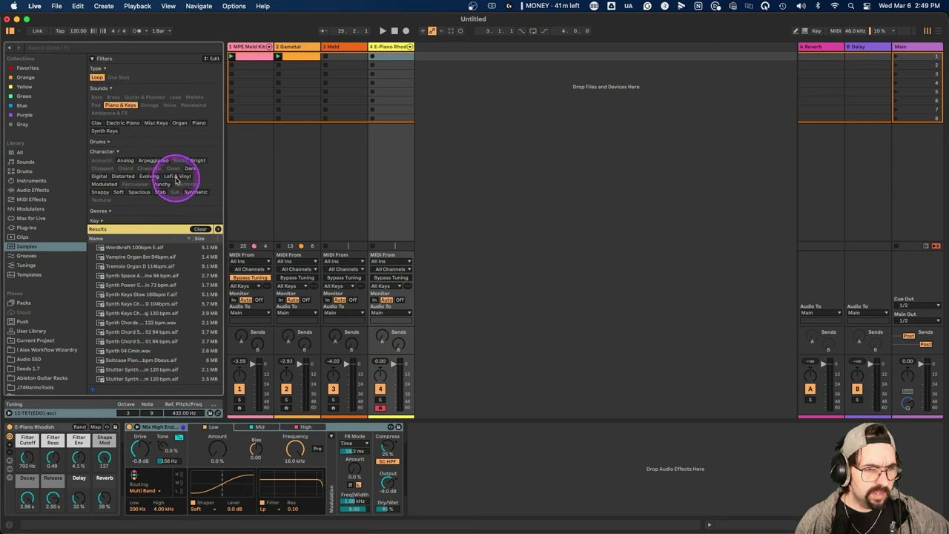
{"action": "left_click", "coordinate": [176, 179]}
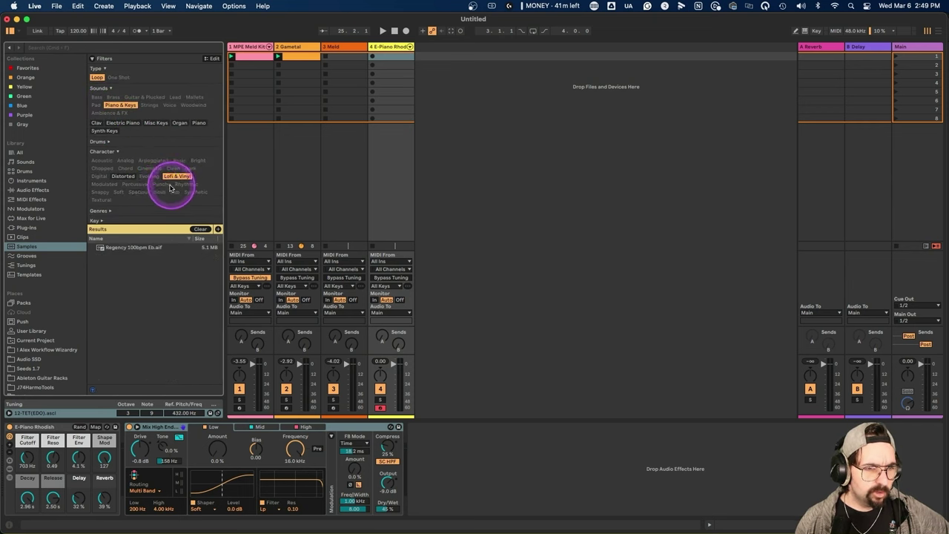
{"action": "left_click", "coordinate": [140, 249]}
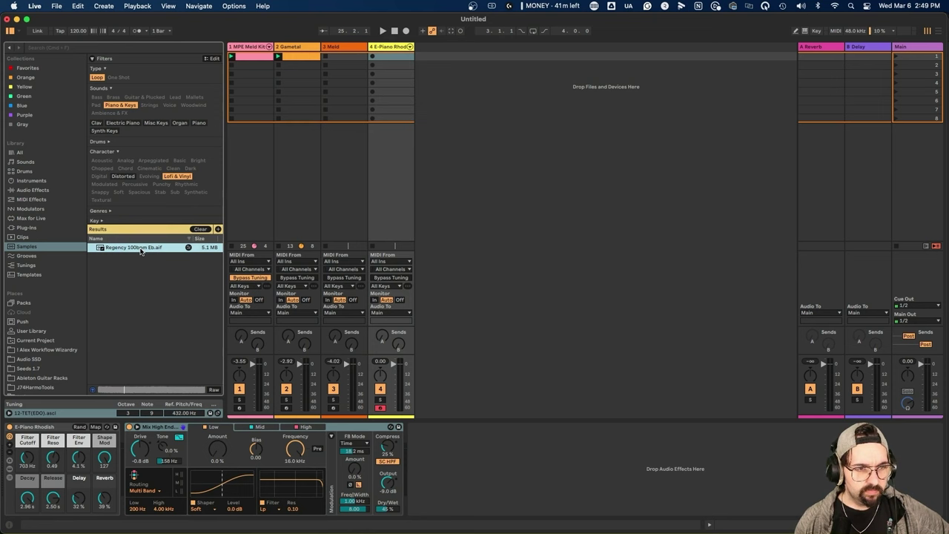
{"action": "left_click", "coordinate": [141, 275]}
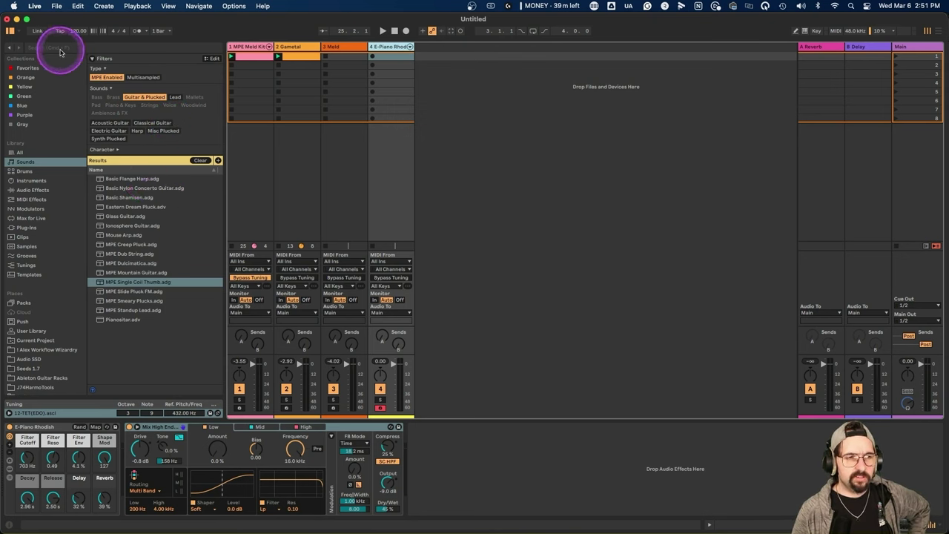
Clear the MPE guitar filters from the Sounds library and open the browser's tag editor
{"action": "left_click", "coordinate": [201, 161]}
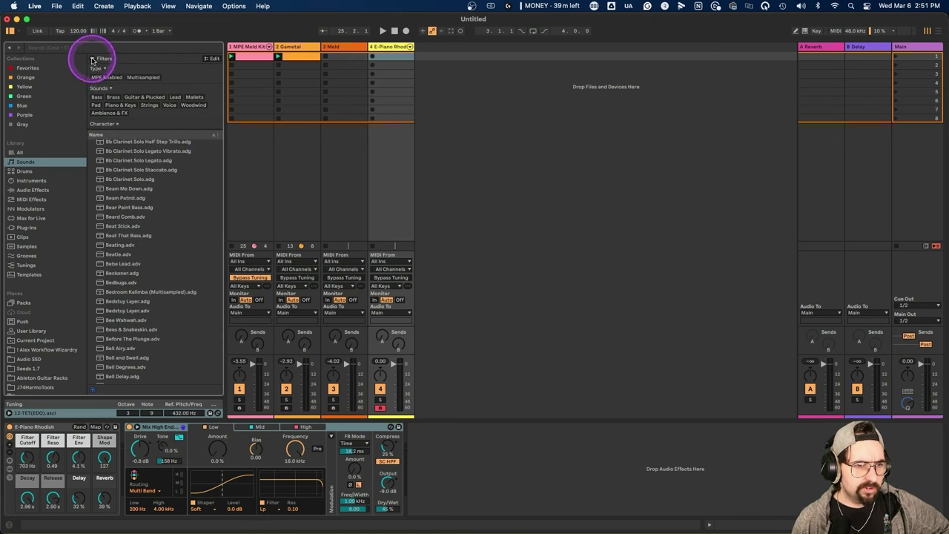
{"action": "left_click", "coordinate": [93, 60]}
{"action": "left_click", "coordinate": [212, 59]}
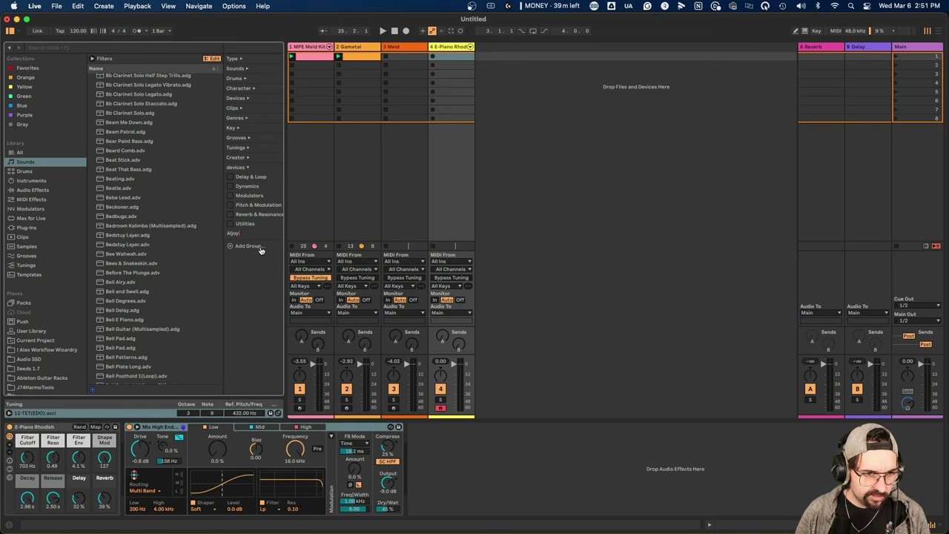
Create a custom tag group under the producer's own name and add a Favorites tag to it
{"action": "left_click", "coordinate": [247, 315]}
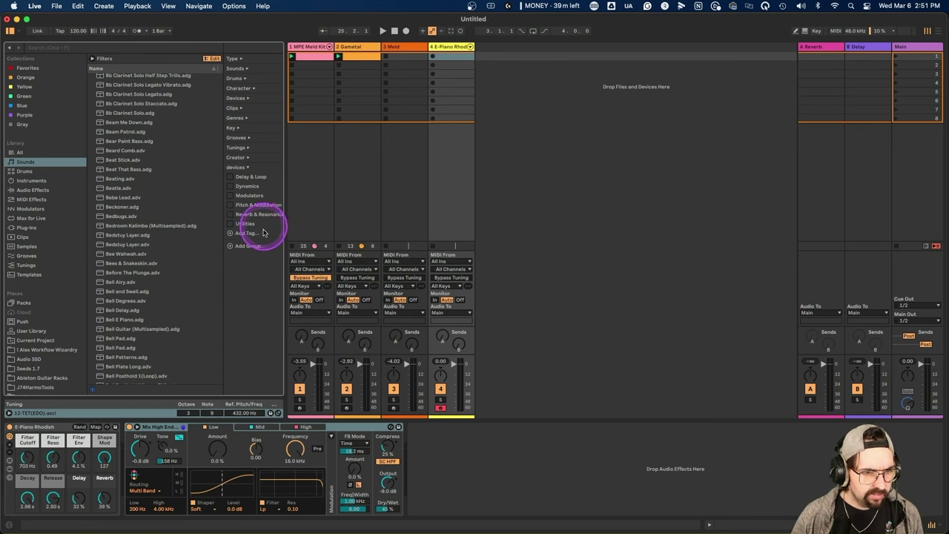
{"action": "left_click", "coordinate": [233, 168]}
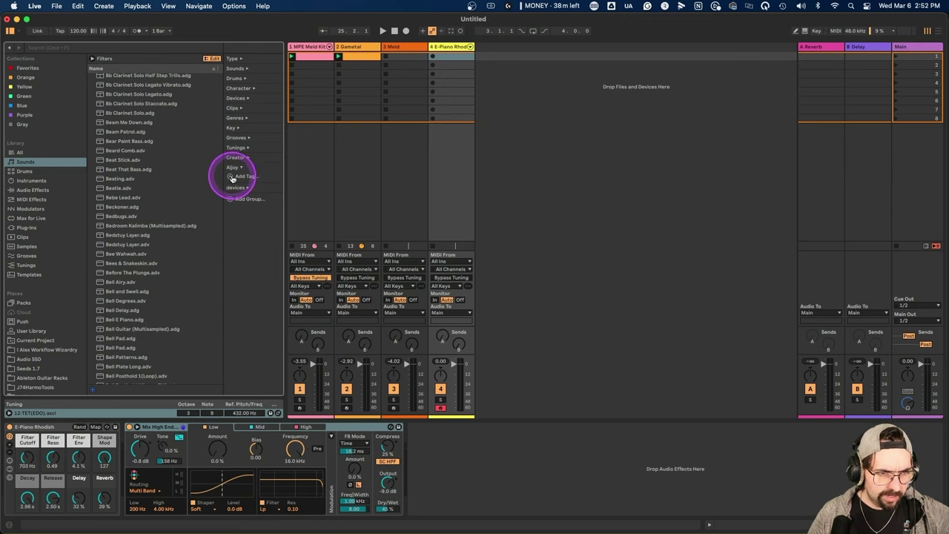
{"action": "left_click", "coordinate": [232, 176]}
{"action": "type", "text": "Favorites"}
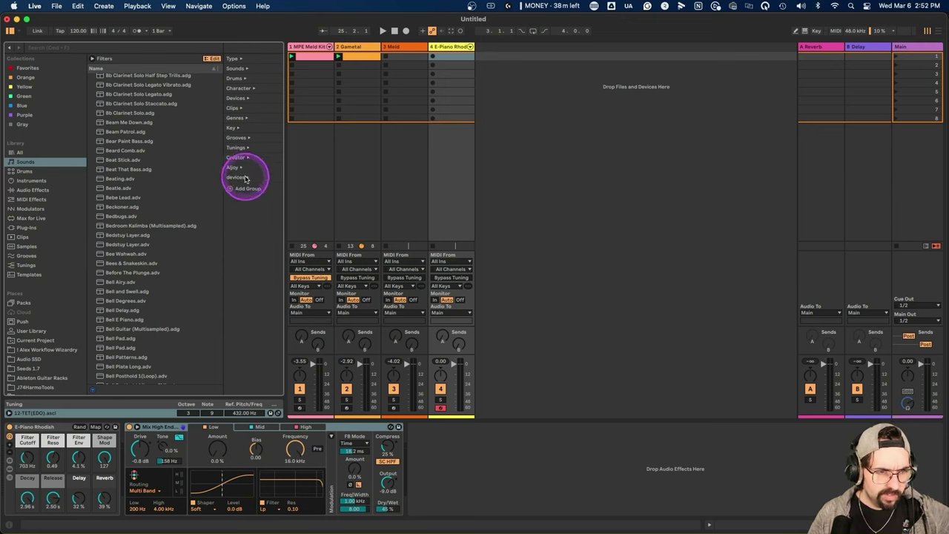
{"action": "key", "text": "Return"}
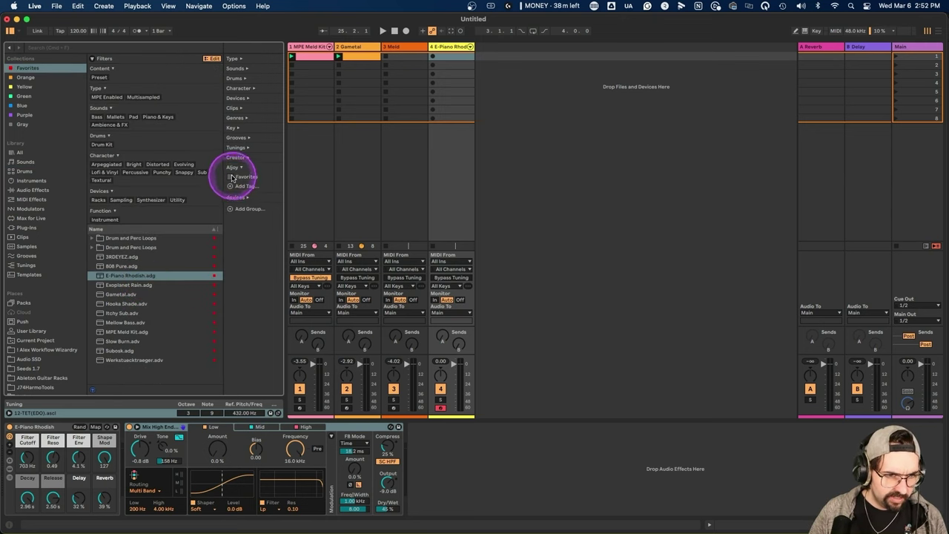
Assign the custom Favorites tag to E-Piano Rhodish.adg and close the tag editor from the Sounds library
{"action": "left_click", "coordinate": [178, 266]}
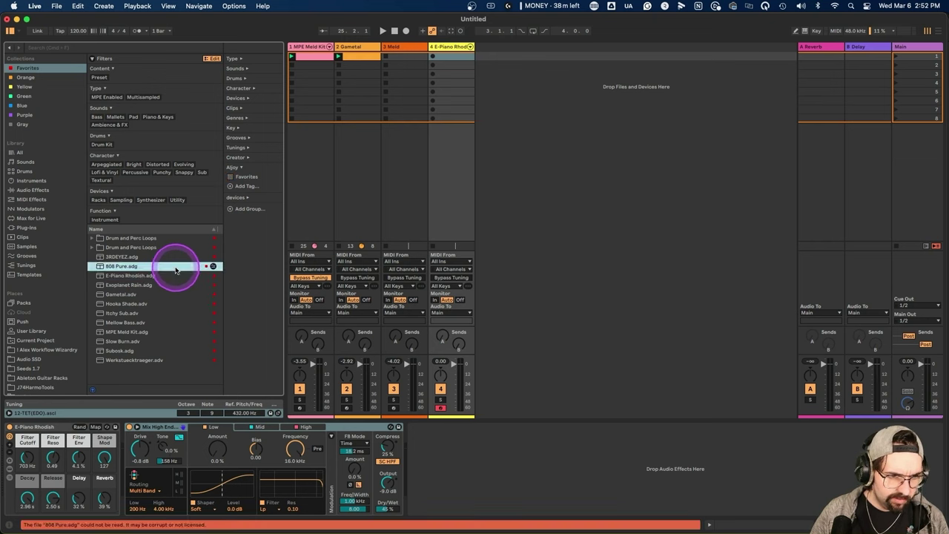
{"action": "left_click", "coordinate": [172, 276]}
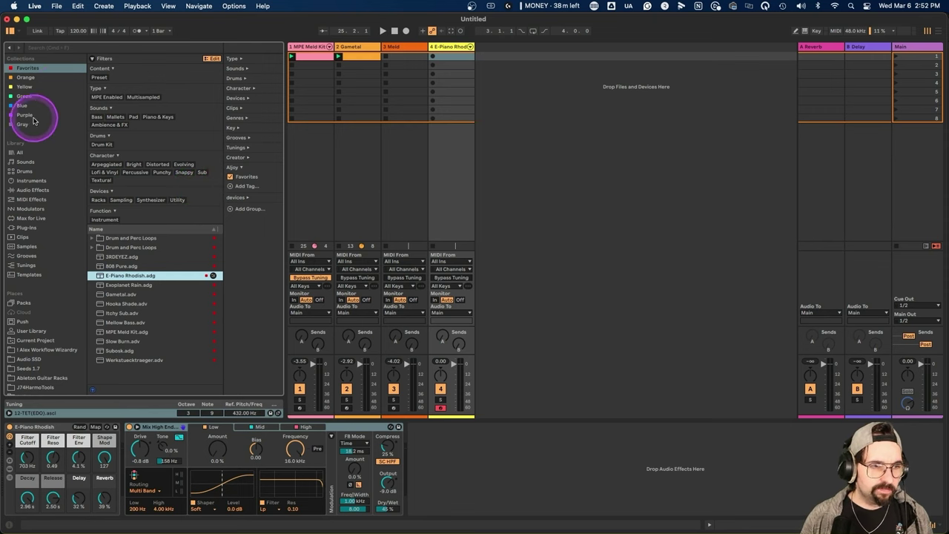
{"action": "left_click", "coordinate": [25, 162]}
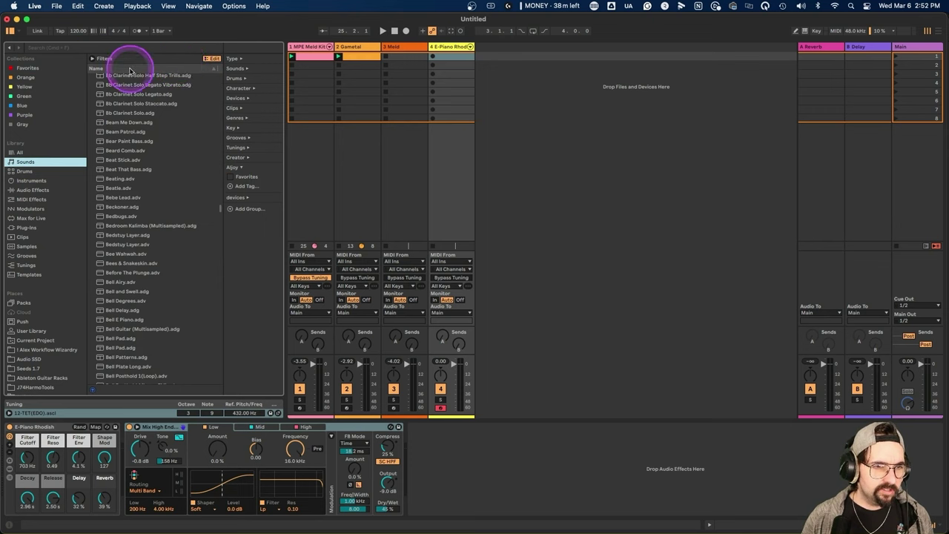
{"action": "left_click", "coordinate": [211, 58]}
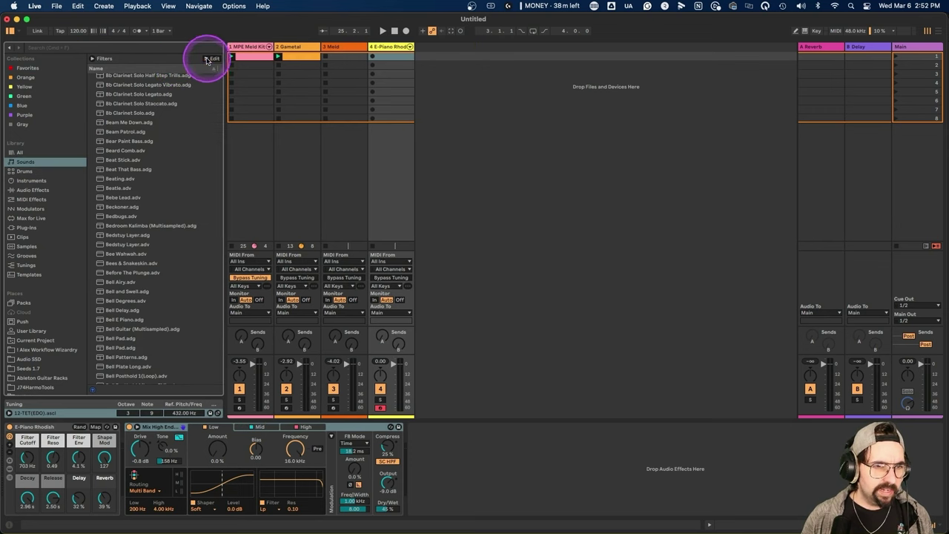
Filter the Sounds library by the custom group's Favorites tag
{"action": "left_click", "coordinate": [97, 58]}
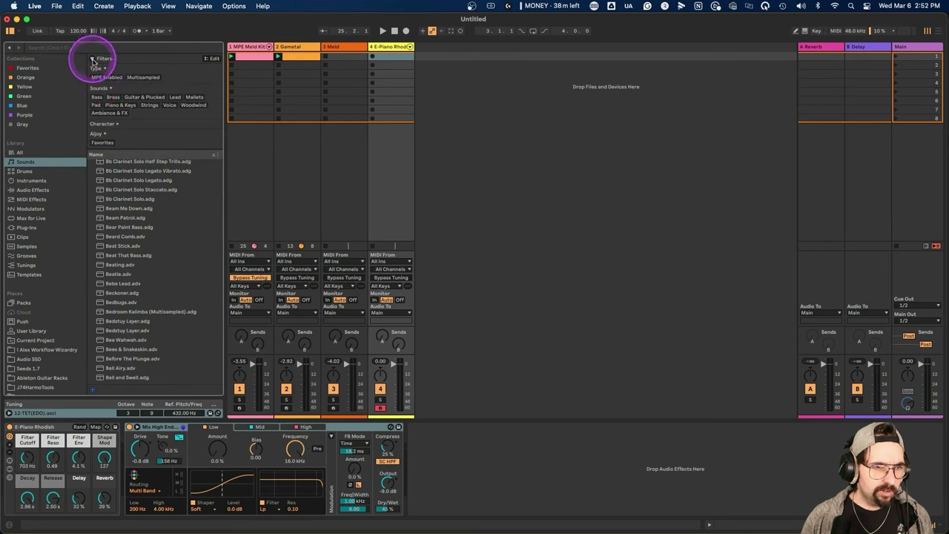
{"action": "left_click", "coordinate": [103, 126]}
{"action": "left_click", "coordinate": [105, 134]}
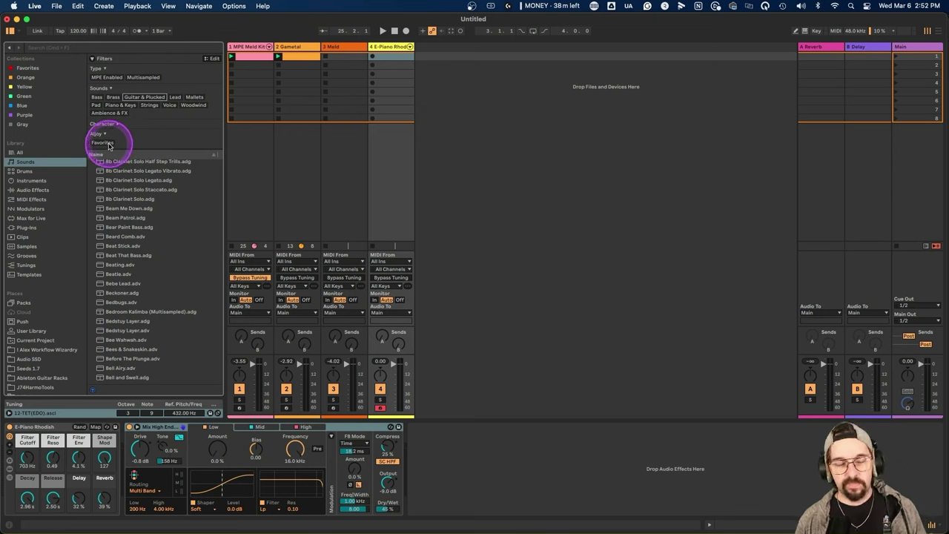
{"action": "left_click", "coordinate": [108, 143]}
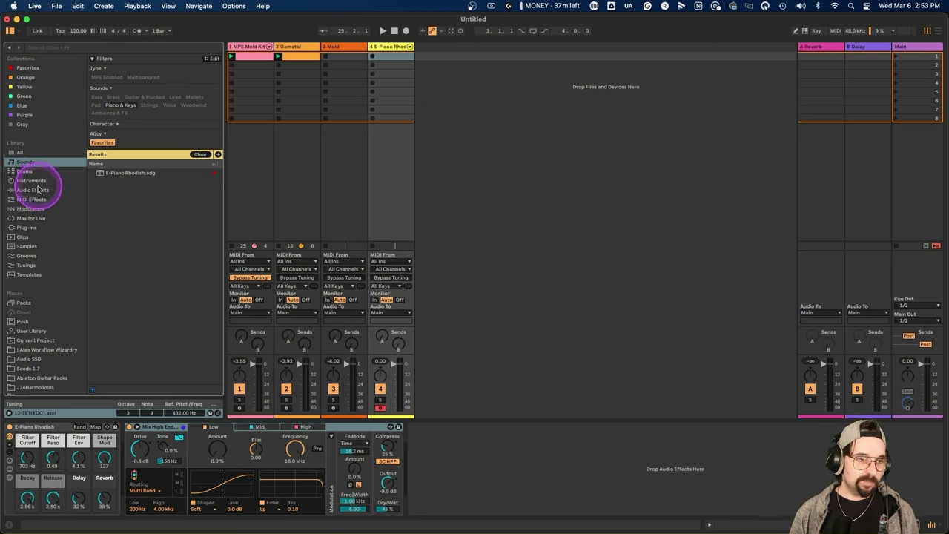
Find sounds similar to E-Piano Rhodish.adg from the Favorites collection and clear the similarity search
{"action": "left_click", "coordinate": [29, 97]}
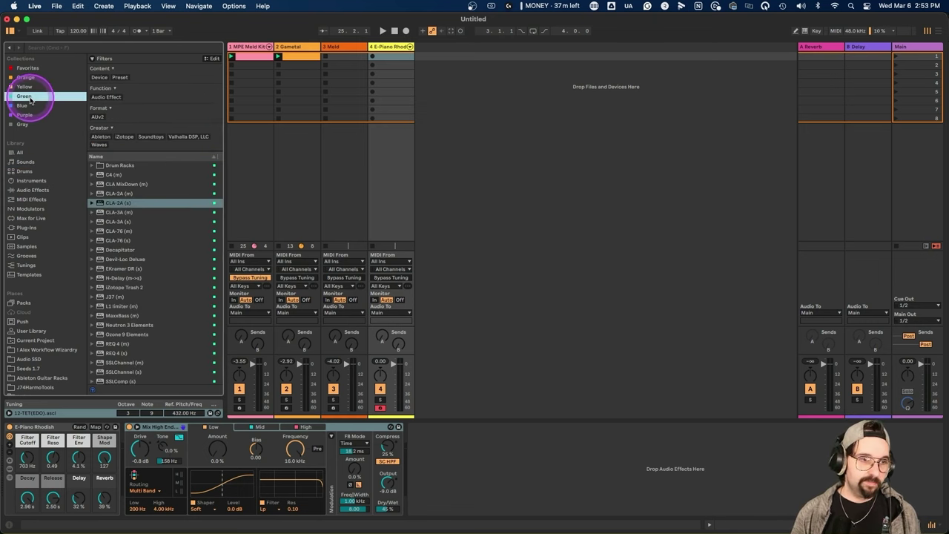
{"action": "left_click", "coordinate": [27, 68]}
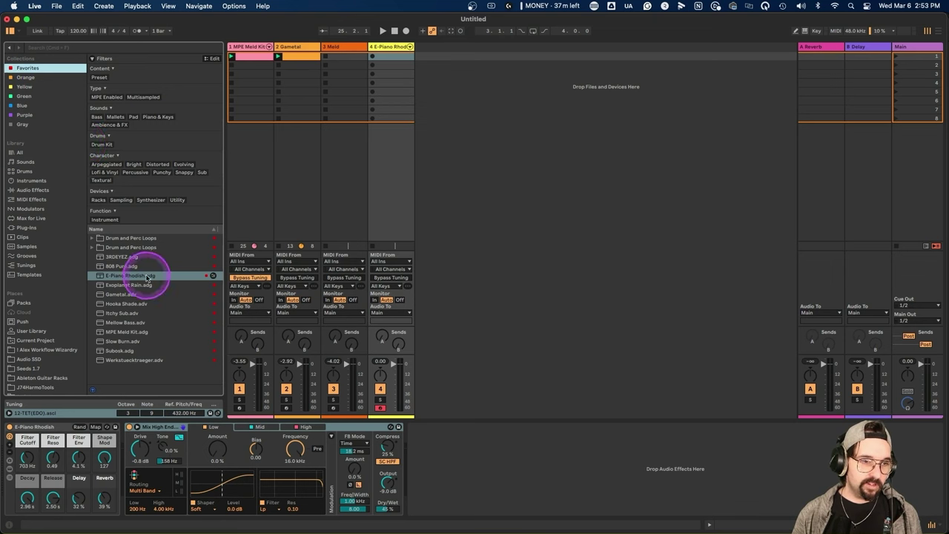
{"action": "left_click", "coordinate": [212, 278]}
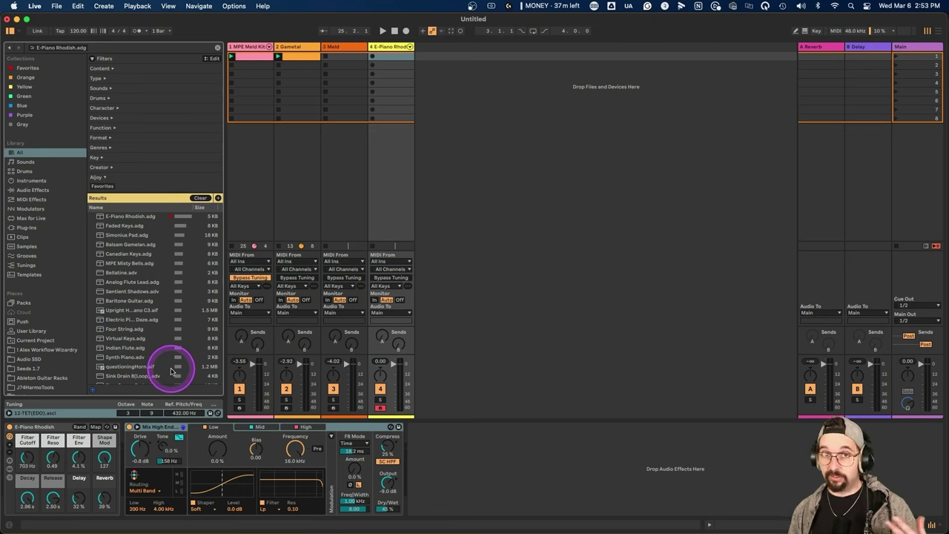
{"action": "left_click", "coordinate": [123, 217]}
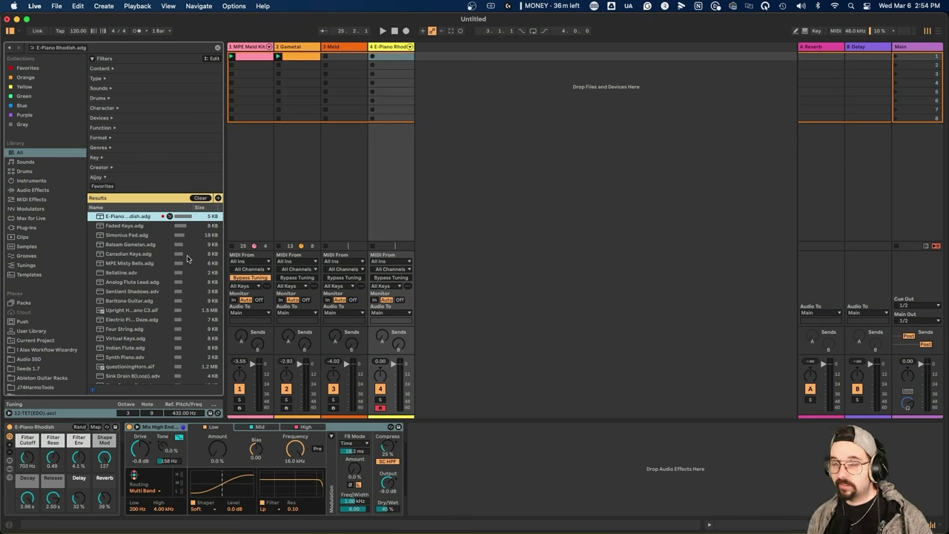
{"action": "left_click", "coordinate": [70, 97]}
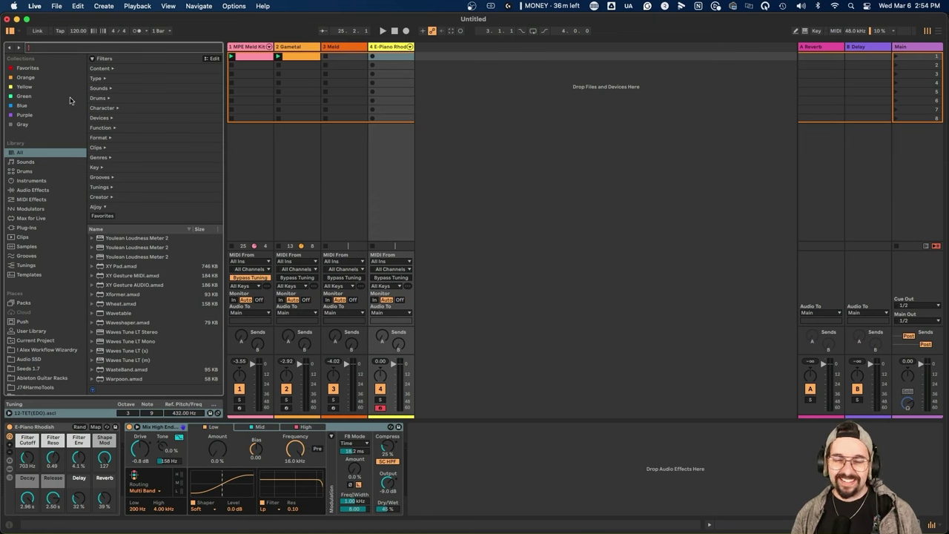
{"action": "left_click", "coordinate": [30, 46]}
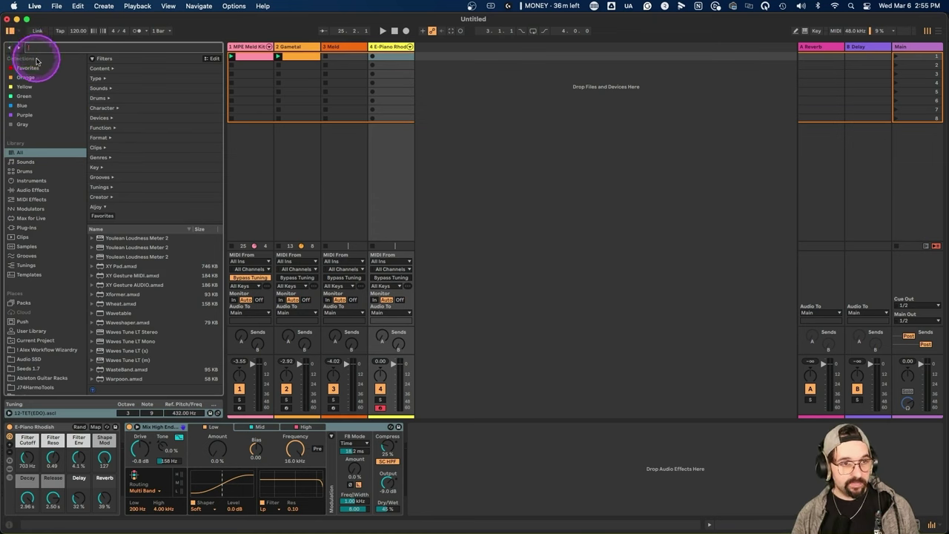
{"action": "left_click", "coordinate": [26, 47]}
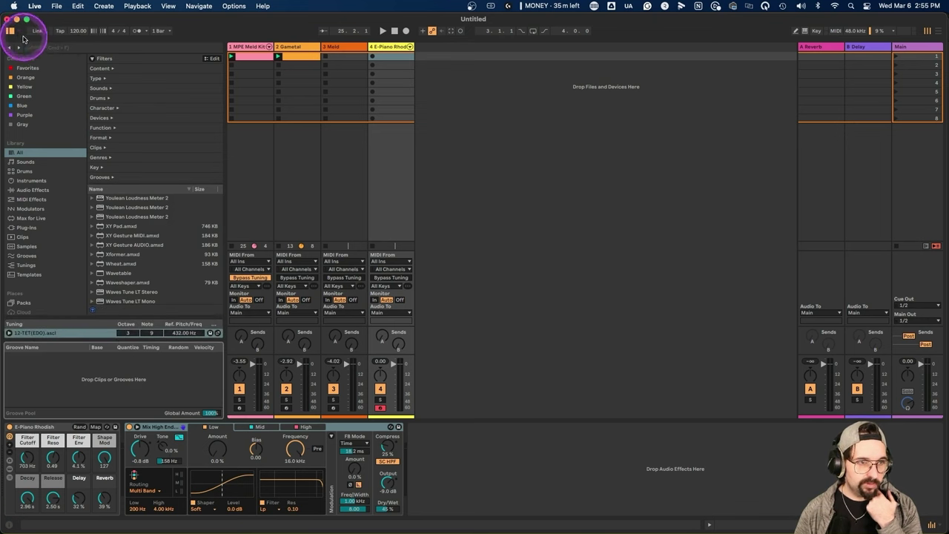
Hide the Groove Pool, the Tuning section and the browser in the Session View
{"action": "left_click", "coordinate": [20, 35]}
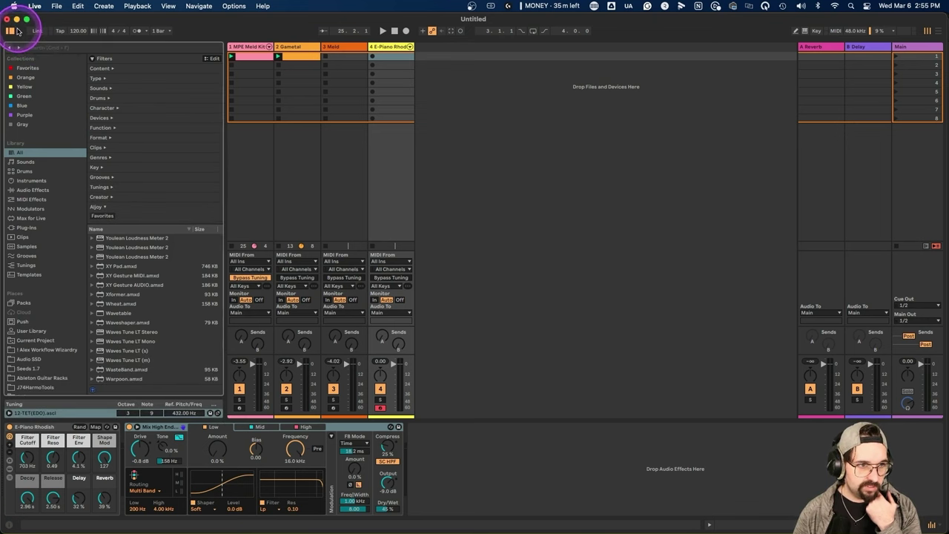
{"action": "left_click", "coordinate": [20, 35]}
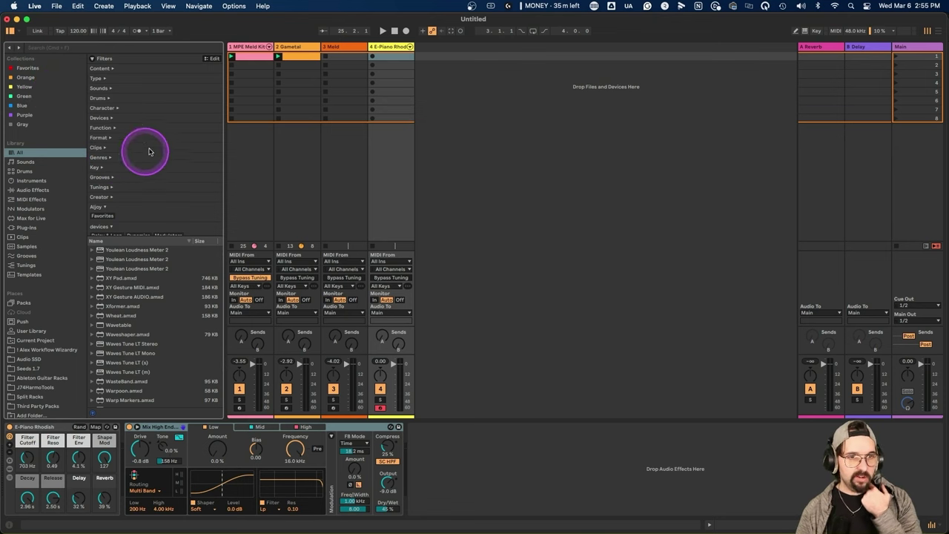
{"action": "left_click", "coordinate": [11, 30]}
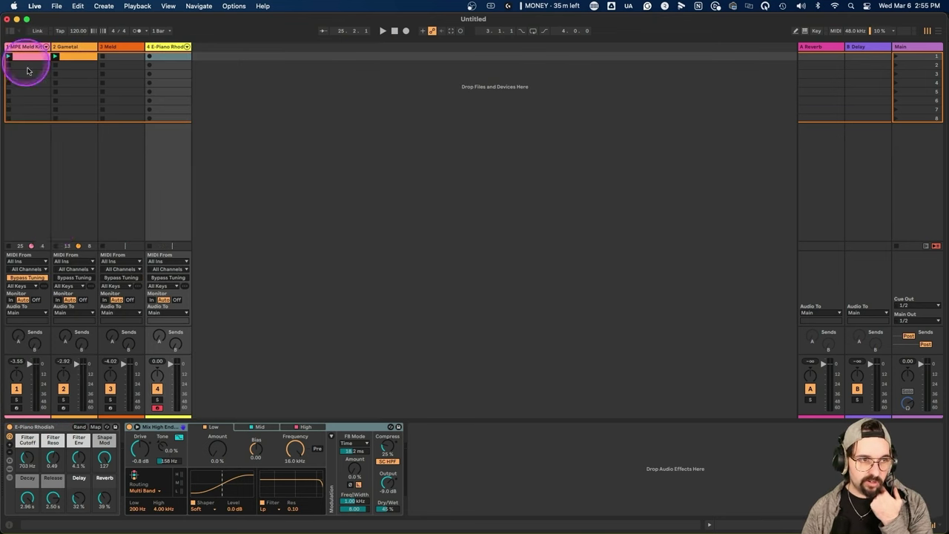
Toggle the Info View on and off, leaving it shown
{"action": "left_click", "coordinate": [9, 526]}
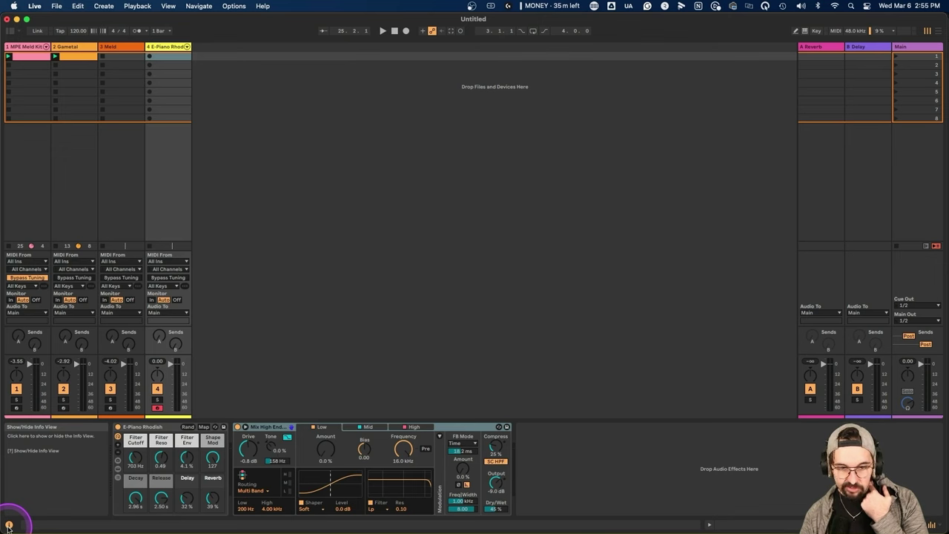
{"action": "left_click", "coordinate": [168, 5]}
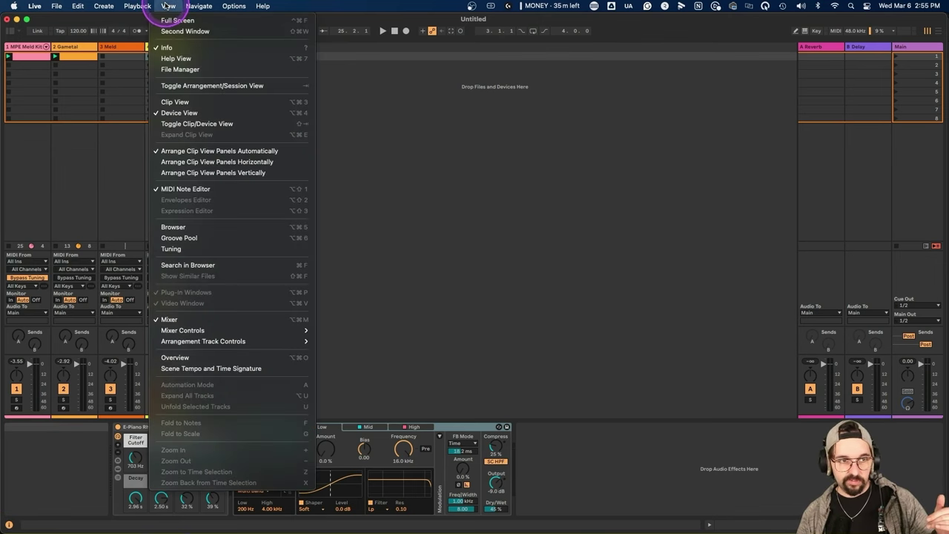
{"action": "left_click", "coordinate": [168, 48]}
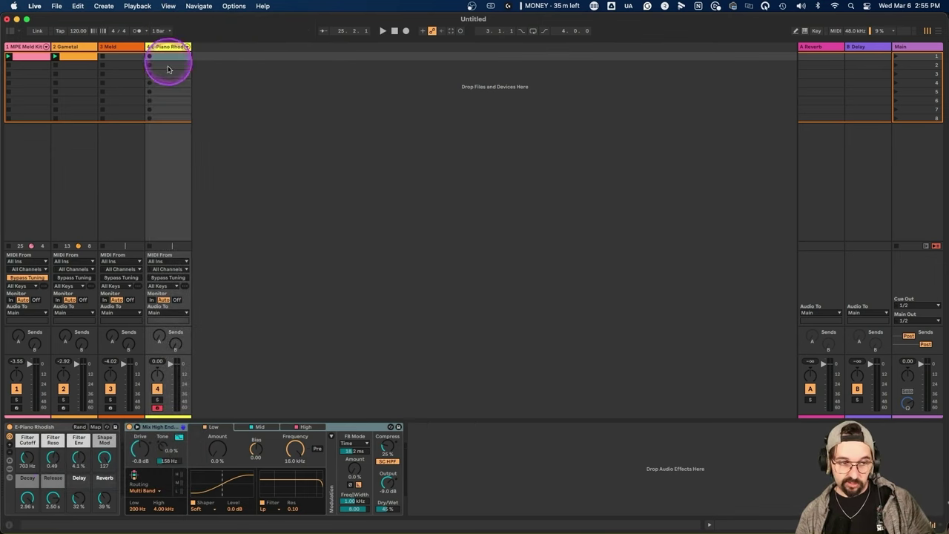
{"action": "left_click", "coordinate": [9, 527]}
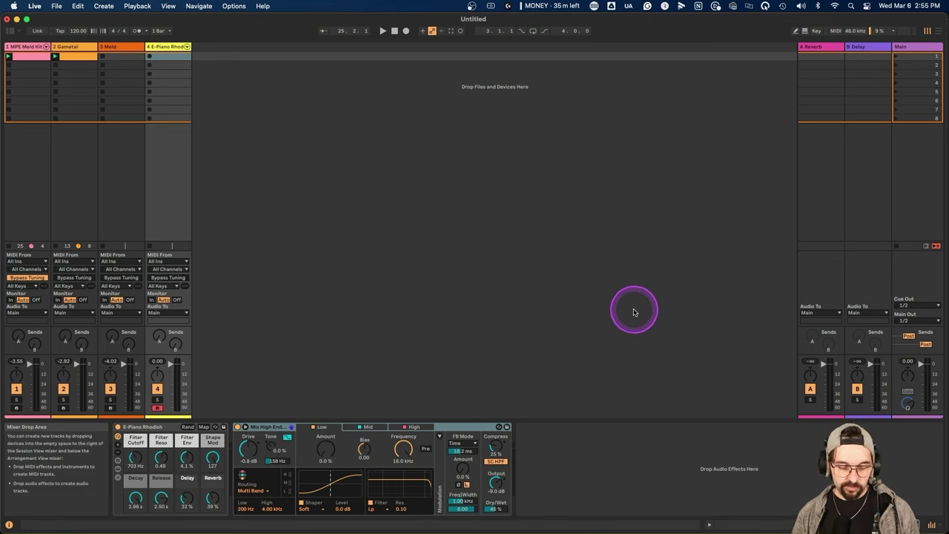
Switch to the Arrangement View and fold the MPE Meld Kit and Gametal tracks
{"action": "key", "text": "Tab"}
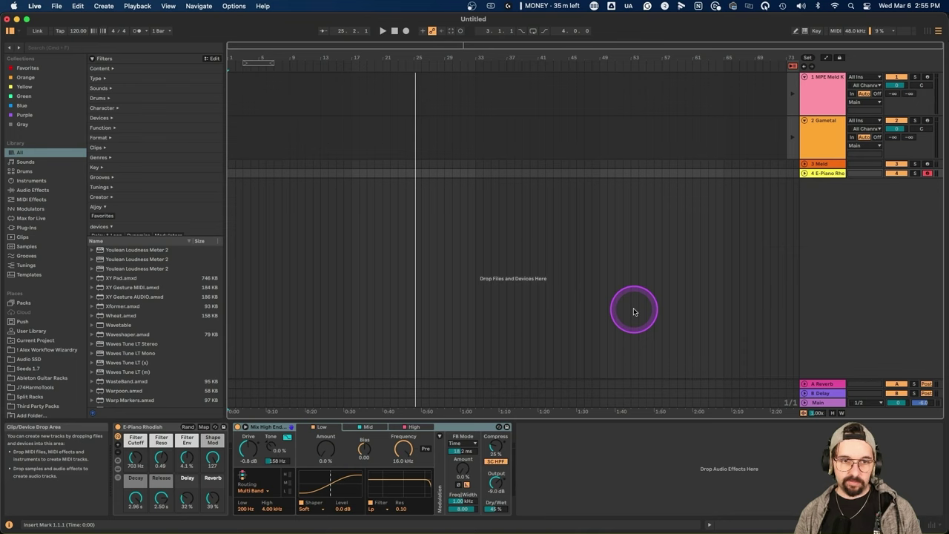
{"action": "left_click", "coordinate": [825, 126]}
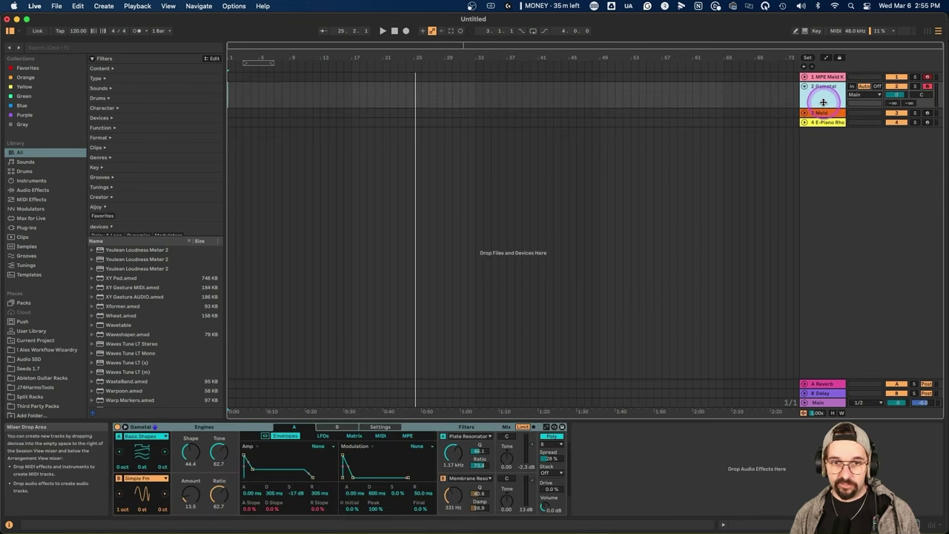
{"action": "left_click", "coordinate": [770, 153]}
{"action": "left_click", "coordinate": [636, 161]}
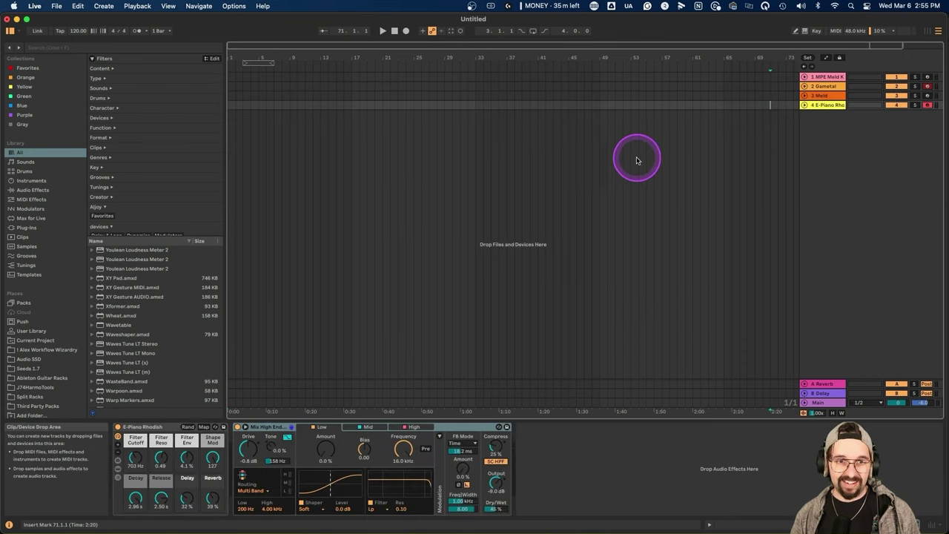
Toggle between the Arrangement and Session Views, ending in the Session View
{"action": "key", "text": "Tab"}
{"action": "key", "text": "Tab"}
{"action": "key", "text": "Tab"}
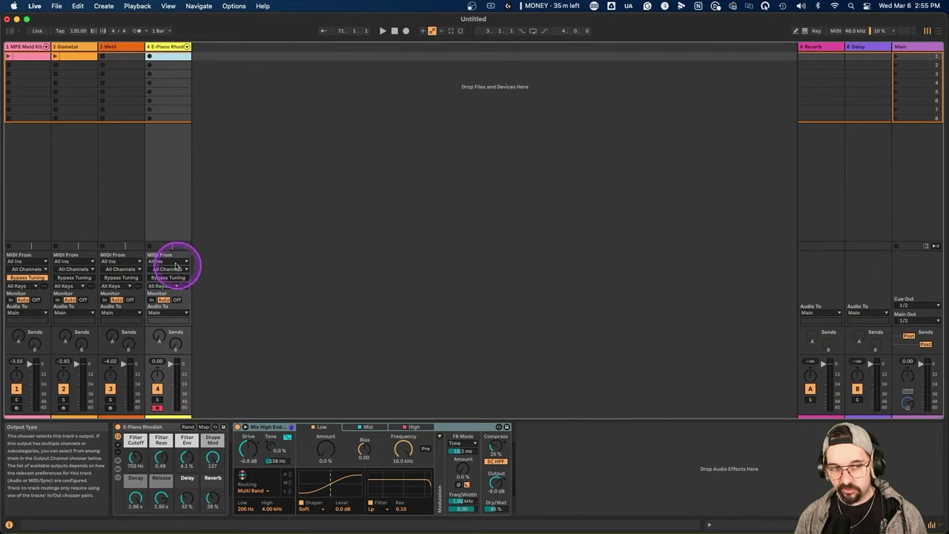
Switch to the Arrangement View, show the mixer there and slightly reduce its height
{"action": "key", "text": "Tab"}
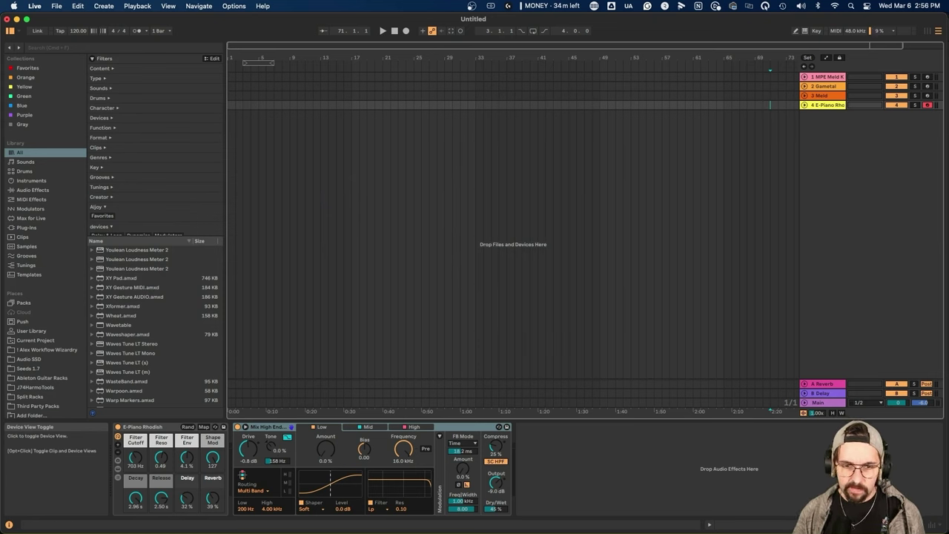
{"action": "left_click", "coordinate": [942, 525]}
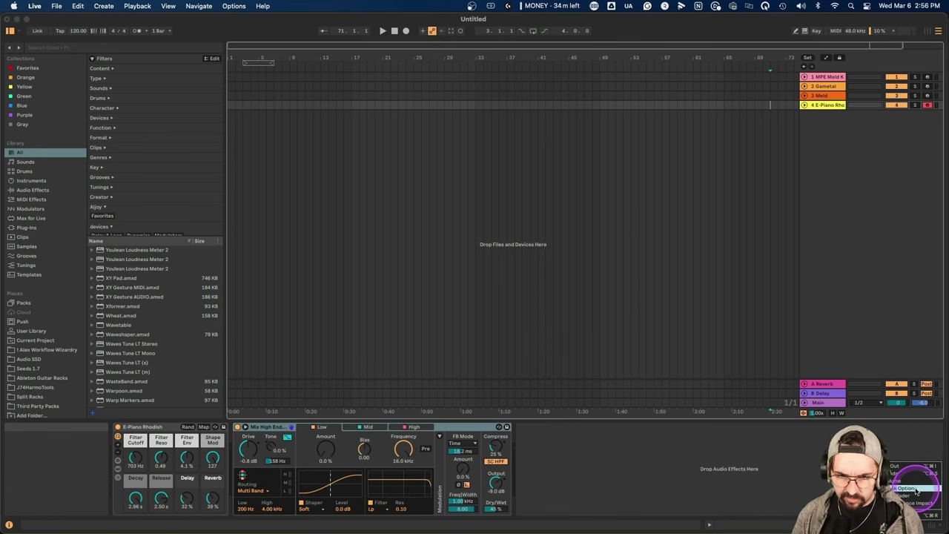
{"action": "key", "text": "super+alt+m"}
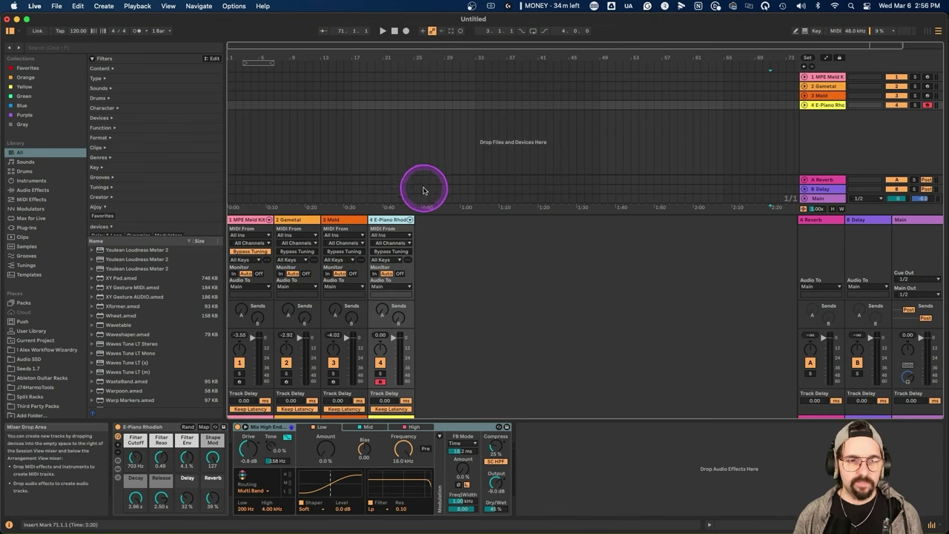
{"action": "left_click_drag", "start_coordinate": [432, 214], "coordinate": [431, 222]}
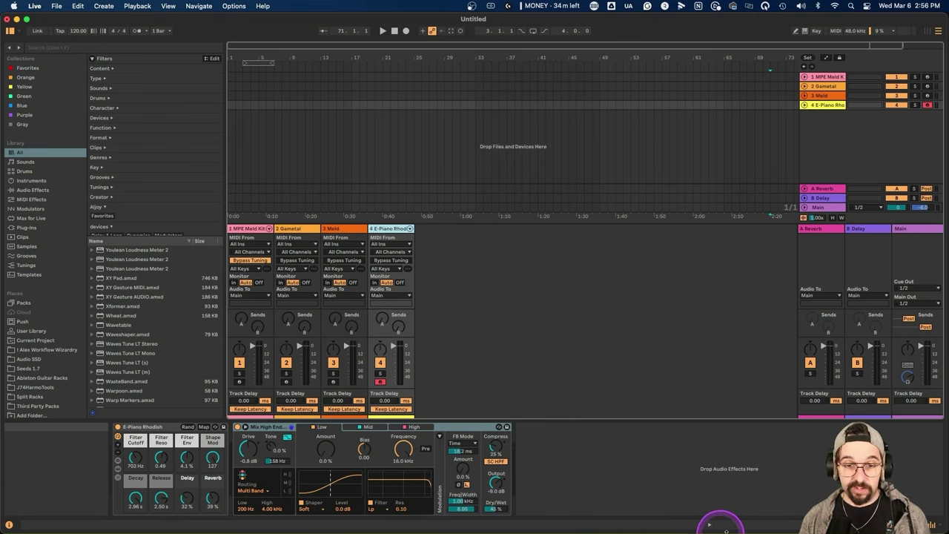
Toggle the Clip View, select the MPE Meld Kit track and show the Clip View stacked above its Device View
{"action": "left_click", "coordinate": [709, 525]}
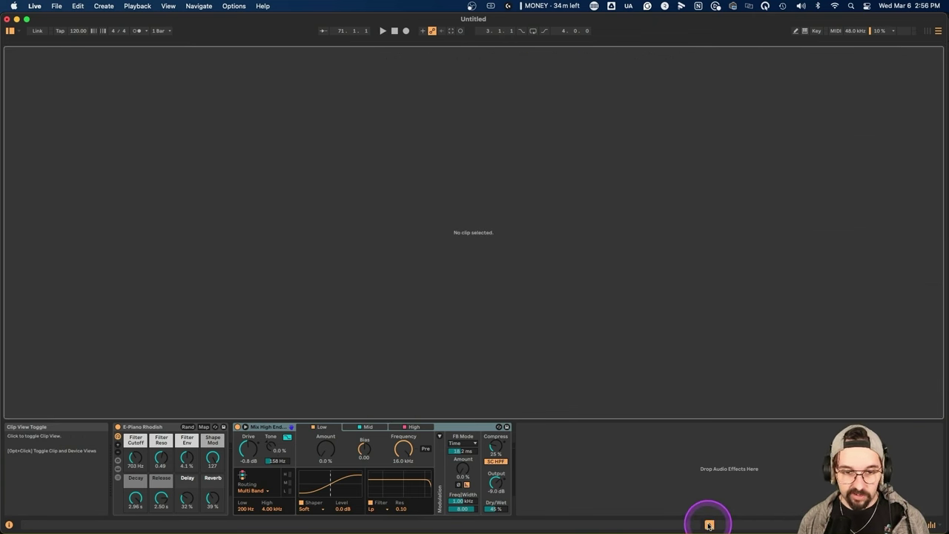
{"action": "left_click", "coordinate": [709, 525]}
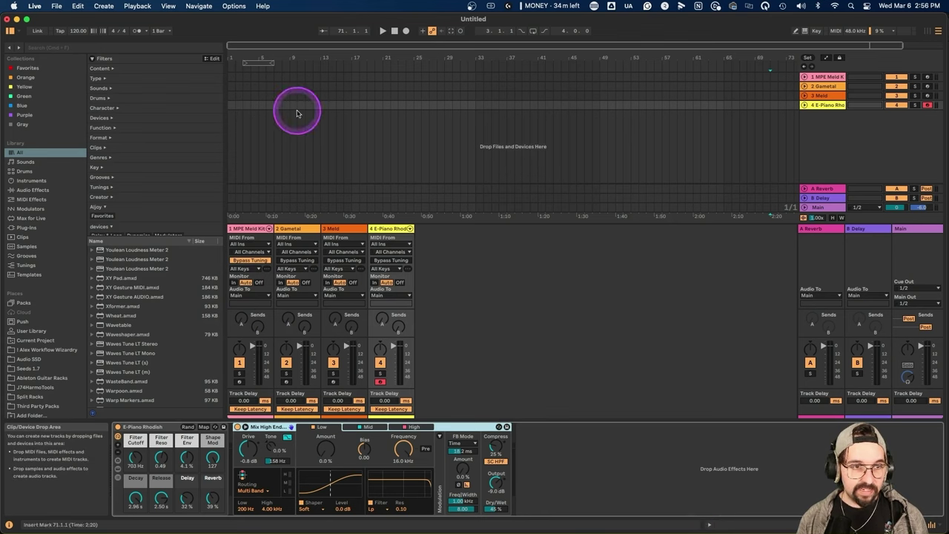
{"action": "left_click", "coordinate": [241, 281]}
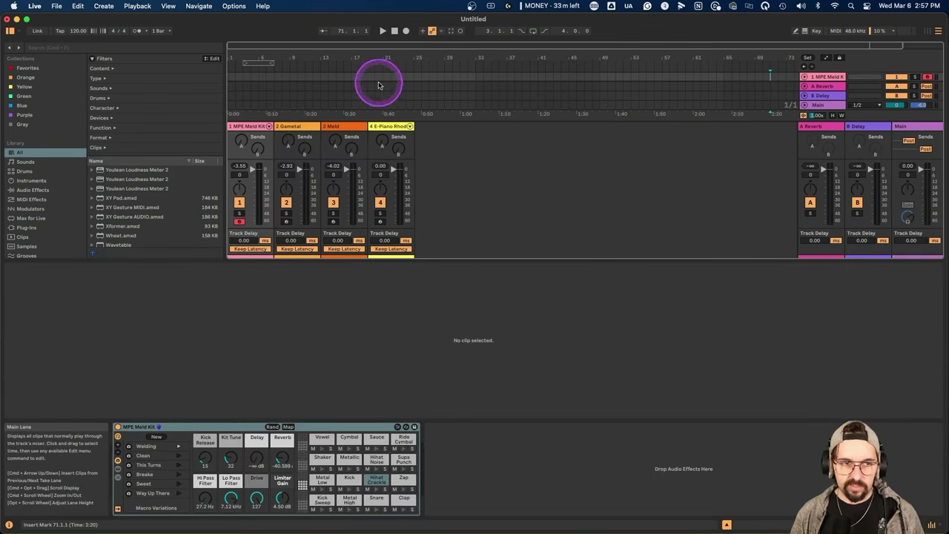
Copy the MPE Meld Kit drum clip from the Session View to bar 1 of its Arrangement track
{"action": "key", "text": "Tab"}
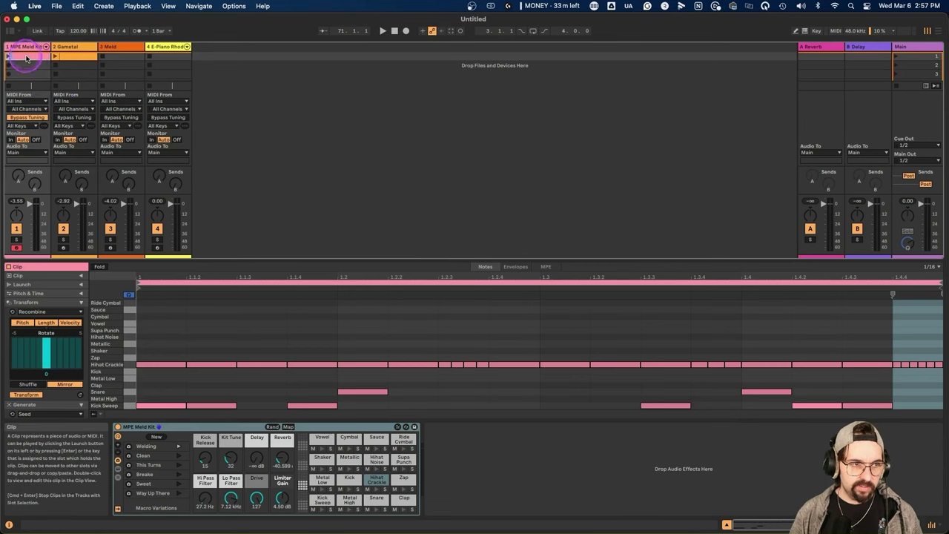
{"action": "key", "text": "super+alt+b"}
{"action": "left_click", "coordinate": [243, 74]}
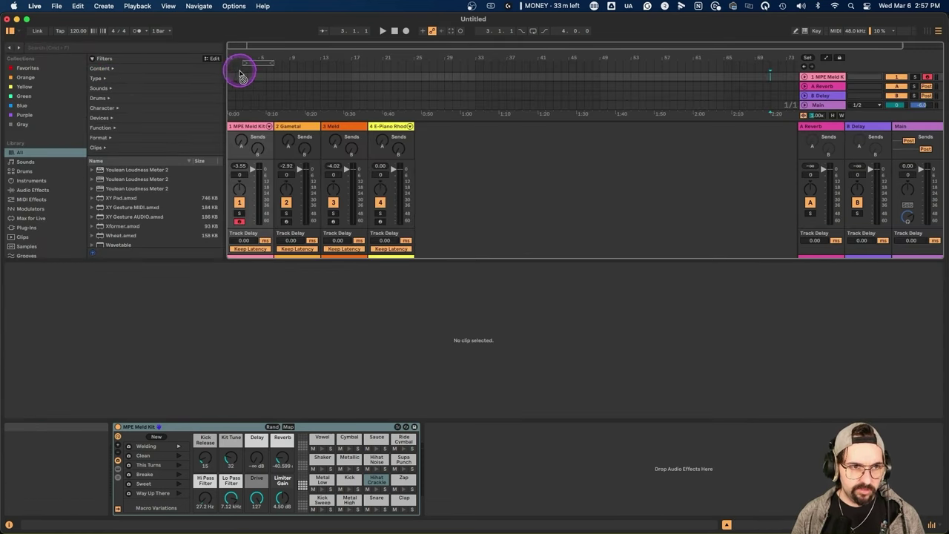
{"action": "left_click", "coordinate": [232, 77]}
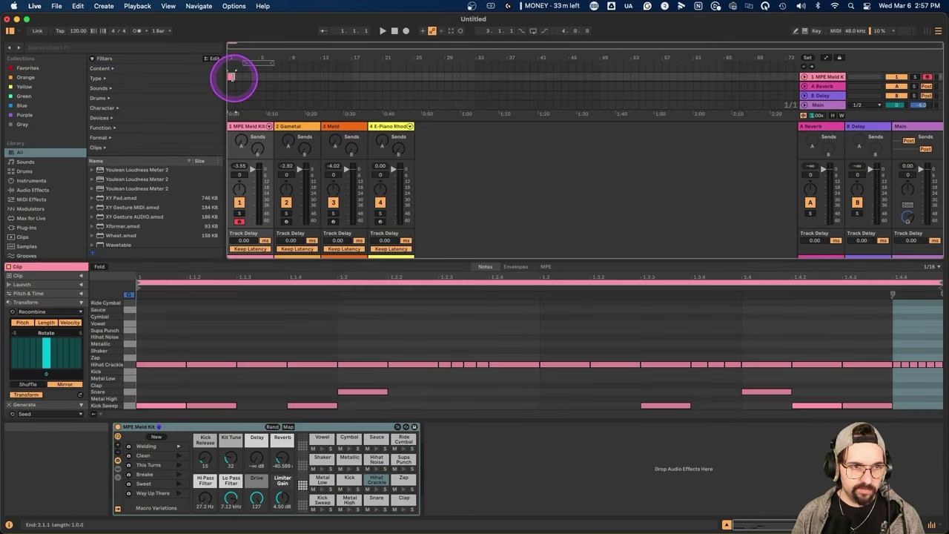
Compare the Clip View with empty Arrangement space selected and with the drum clip at bar 1 selected
{"action": "left_click", "coordinate": [483, 319]}
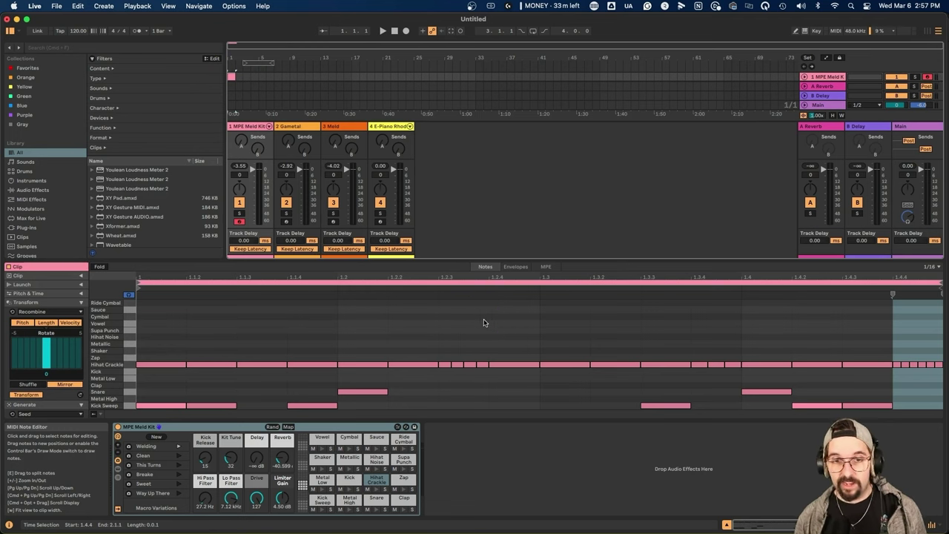
{"action": "left_click", "coordinate": [554, 136]}
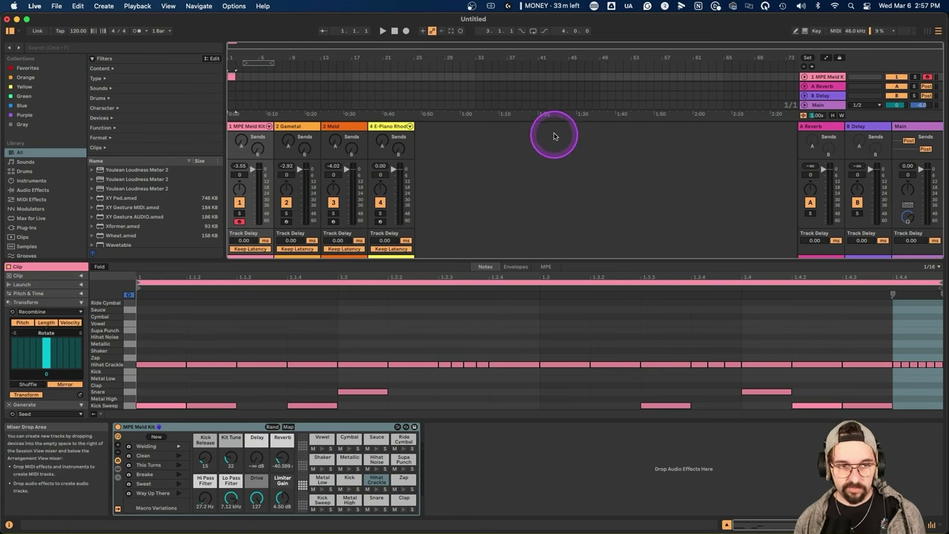
{"action": "left_click", "coordinate": [290, 84]}
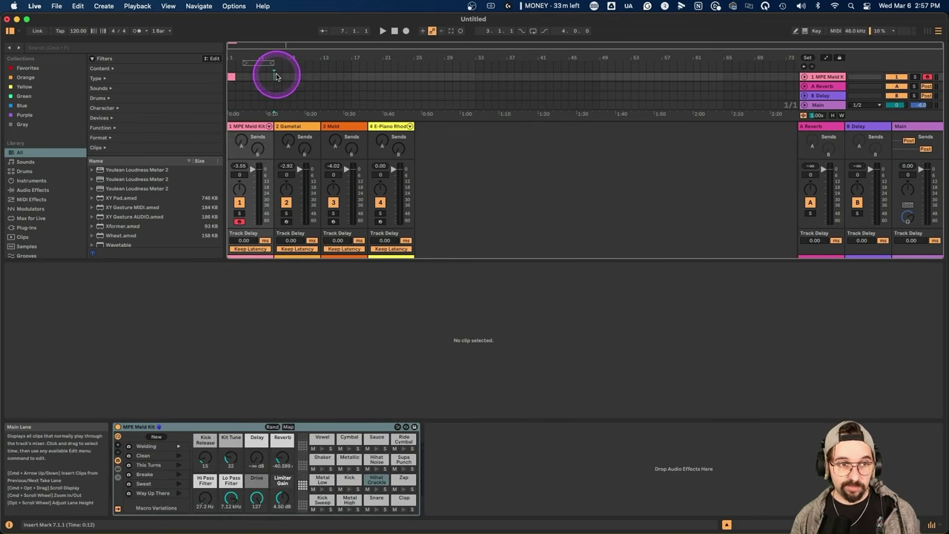
{"action": "left_click", "coordinate": [231, 77]}
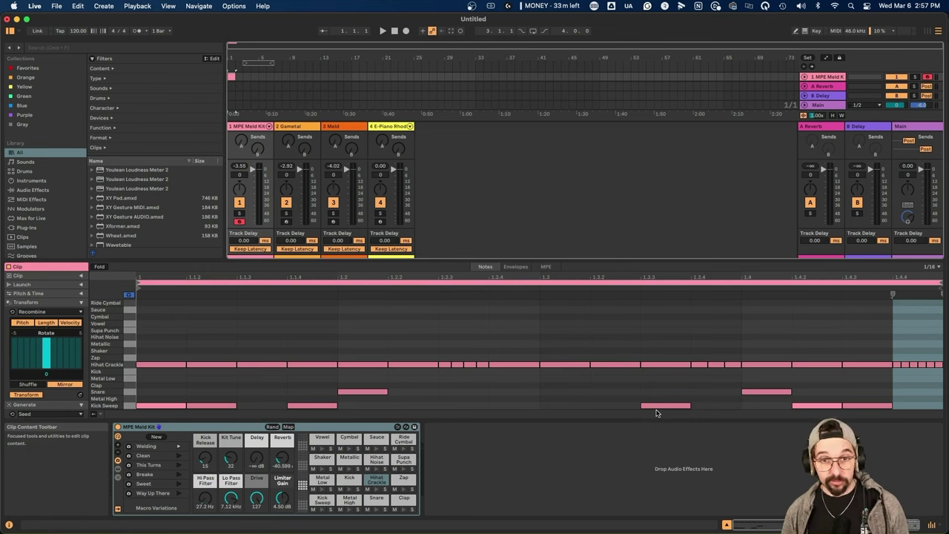
Hide the Clip View and Device View in the Arrangement and switch back to the Session View
{"action": "left_click", "coordinate": [726, 524]}
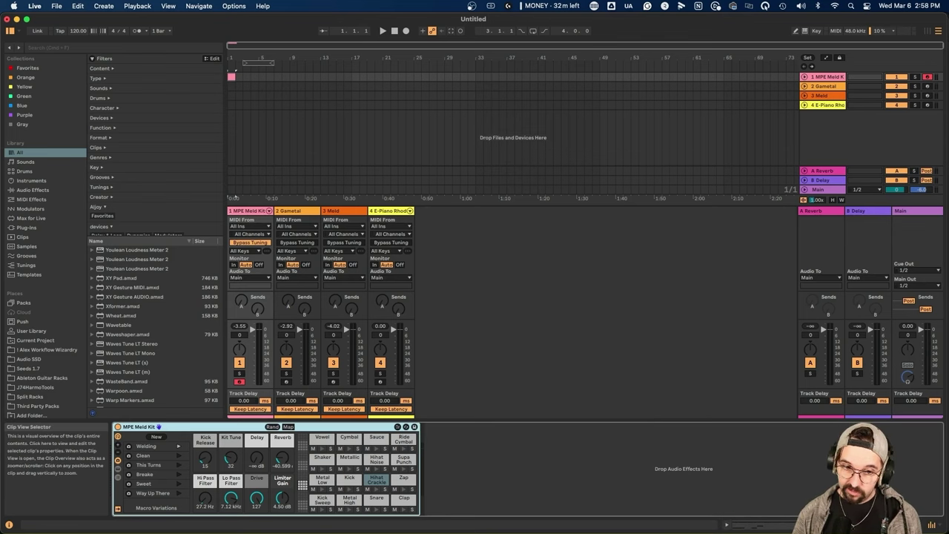
{"action": "key", "text": "super+alt+l"}
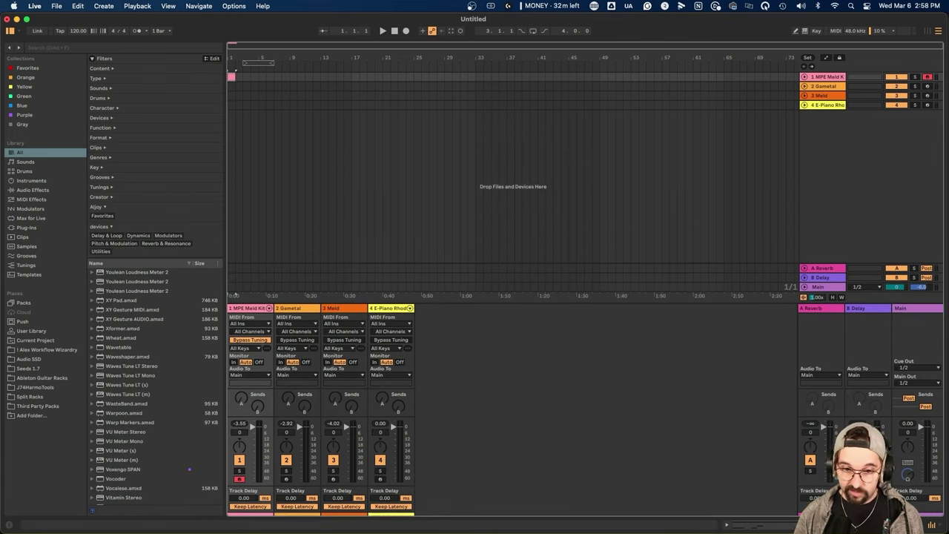
{"action": "key", "text": "Tab"}
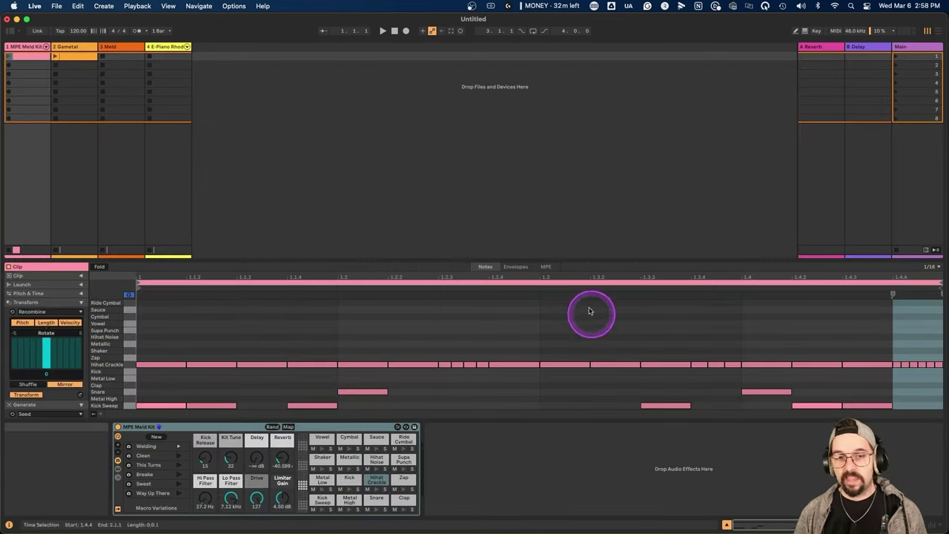
Slightly reduce the Clip View's height and cycle the drum clip's editor through MPE and Notes, ending in Envelopes mode
{"action": "mouse_move", "coordinate": [568, 257]}
{"action": "left_mouse_down"}
{"action": "mouse_move", "coordinate": [570, 299]}
{"action": "mouse_move", "coordinate": [566, 263]}
{"action": "left_mouse_up"}
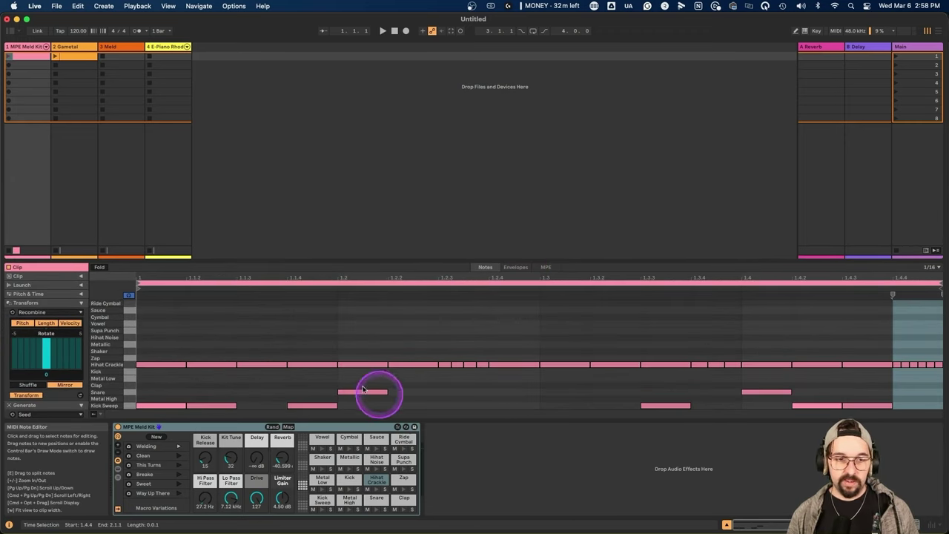
{"action": "mouse_move", "coordinate": [224, 465]}
{"action": "left_mouse_down"}
{"action": "mouse_move", "coordinate": [82, 372]}
{"action": "mouse_move", "coordinate": [310, 413]}
{"action": "mouse_move", "coordinate": [219, 418]}
{"action": "mouse_move", "coordinate": [226, 461]}
{"action": "left_mouse_up"}
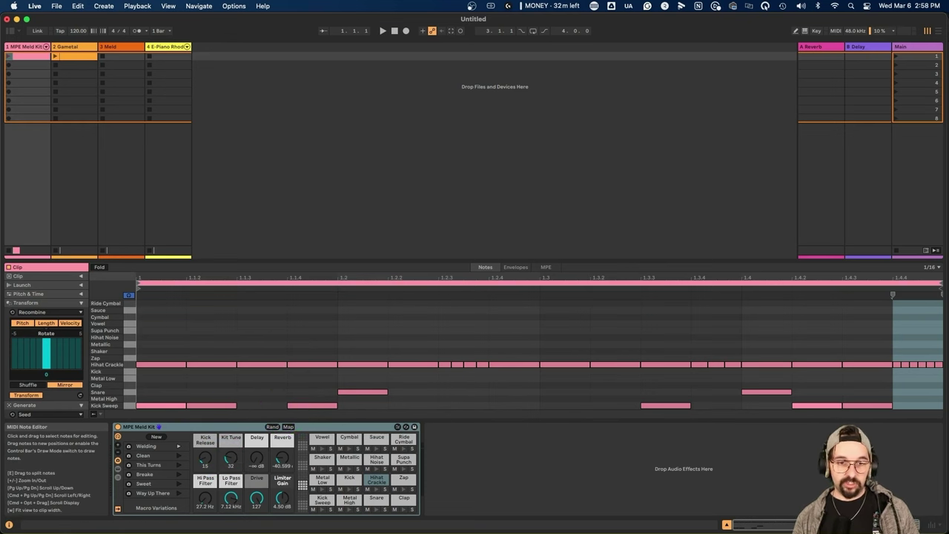
{"action": "left_click", "coordinate": [153, 346]}
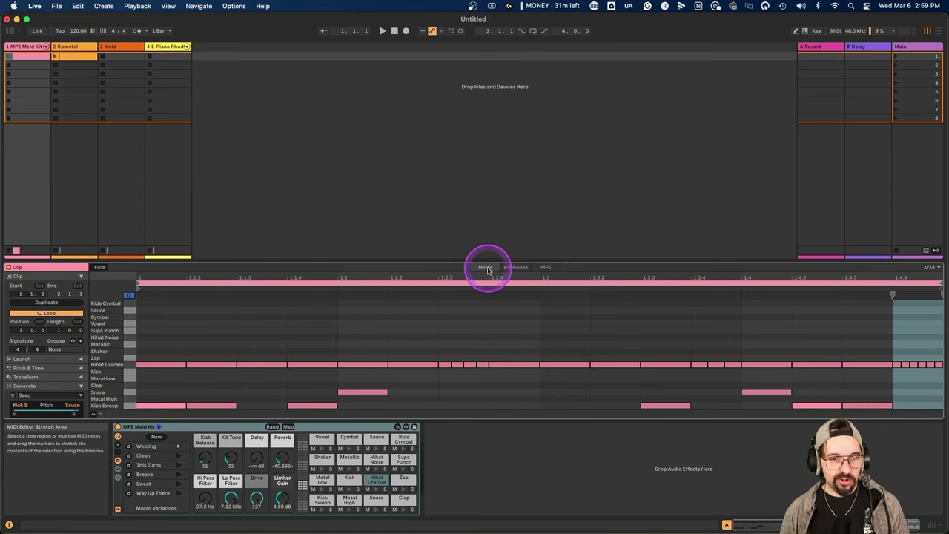
{"action": "left_click", "coordinate": [514, 268]}
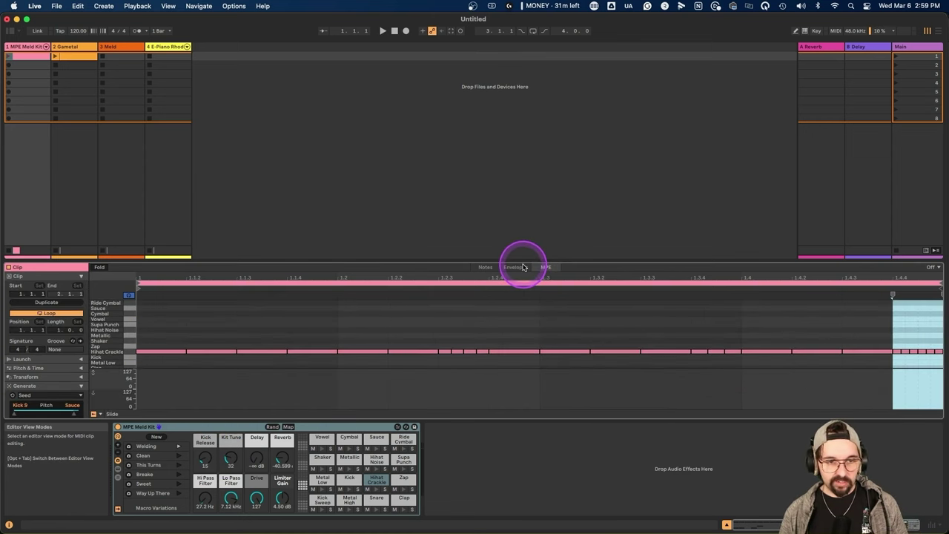
{"action": "left_click", "coordinate": [493, 266]}
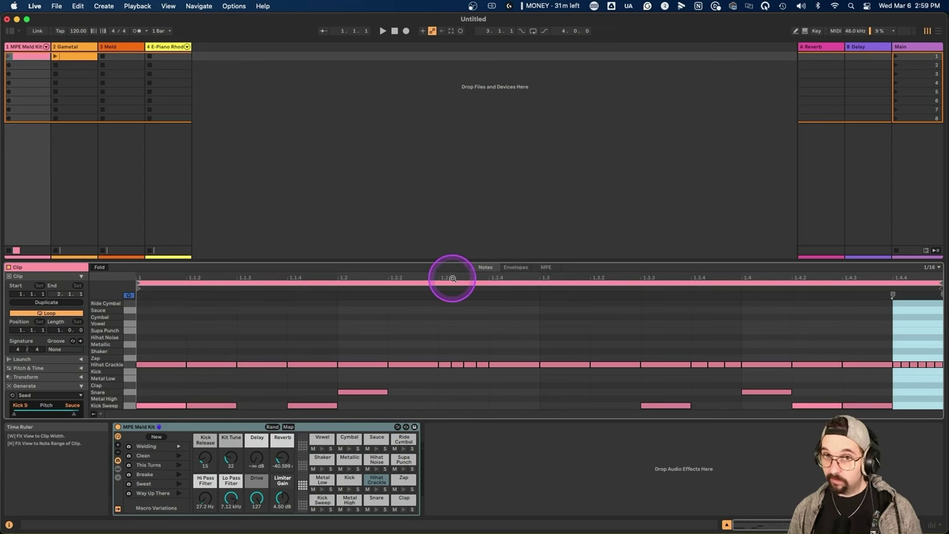
{"action": "left_click", "coordinate": [514, 266]}
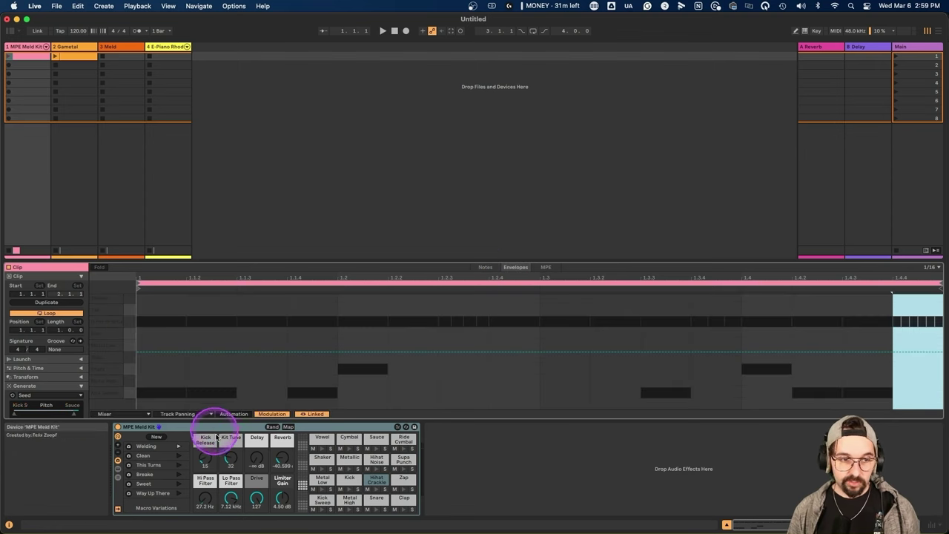
Display the clip envelopes for the MPE Meld Kit's Kit Tune, Delay, Drive and Reverb macros in turn
{"action": "left_click", "coordinate": [231, 455]}
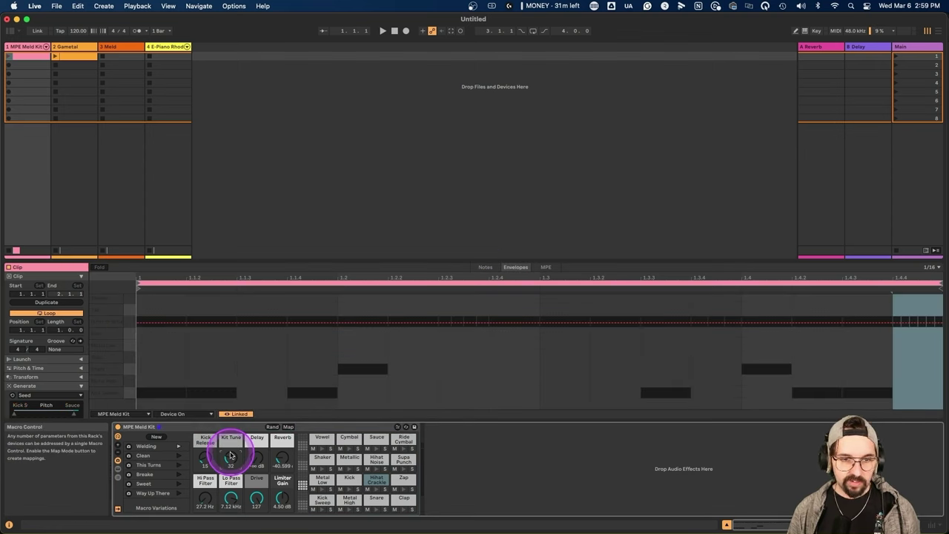
{"action": "left_click", "coordinate": [257, 456]}
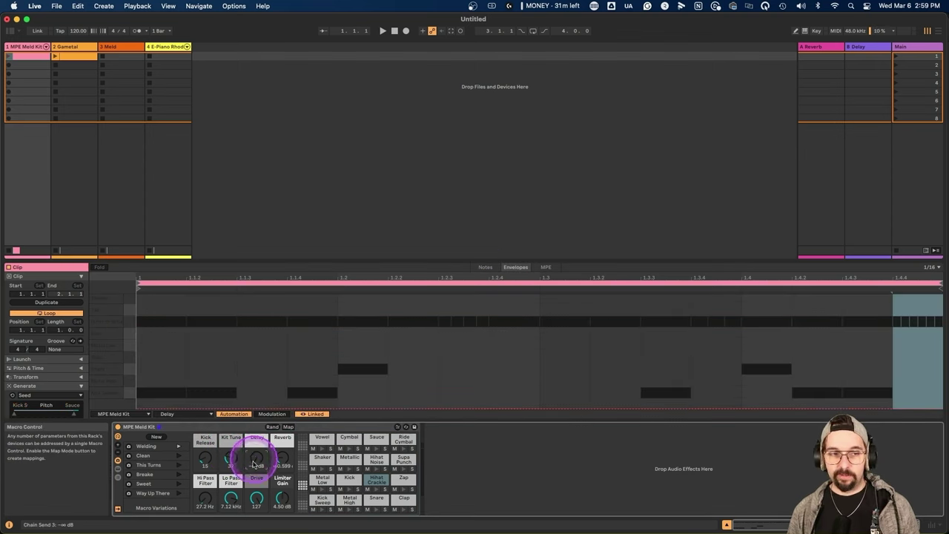
{"action": "left_click", "coordinate": [255, 494]}
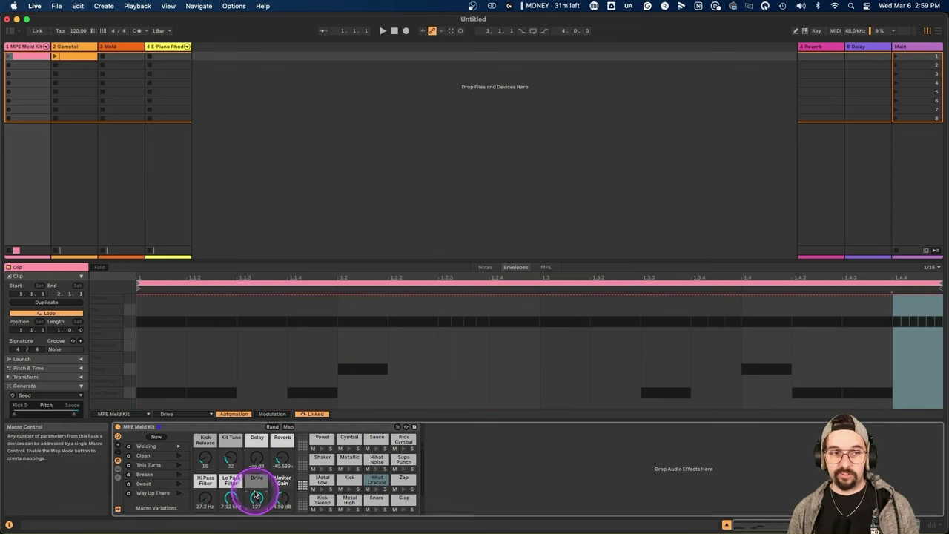
{"action": "left_click", "coordinate": [281, 459]}
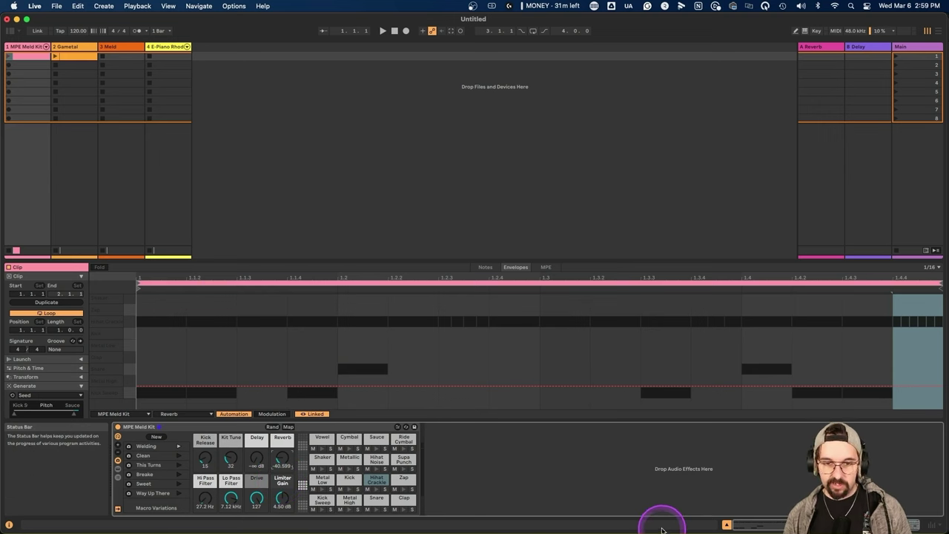
Check the mixer layout in the Arrangement View and return to the Session View
{"action": "key", "text": "Tab"}
{"action": "left_click", "coordinate": [932, 526]}
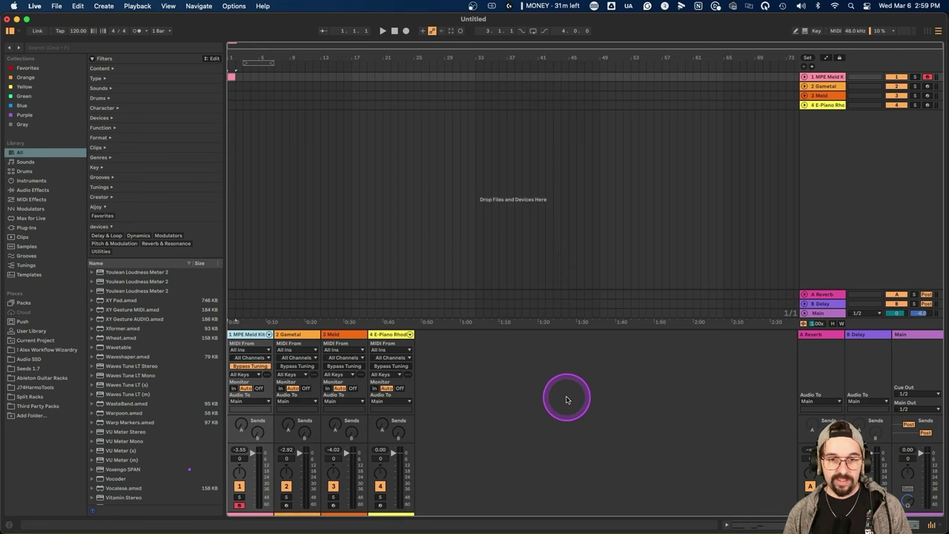
{"action": "key", "text": "Tab"}
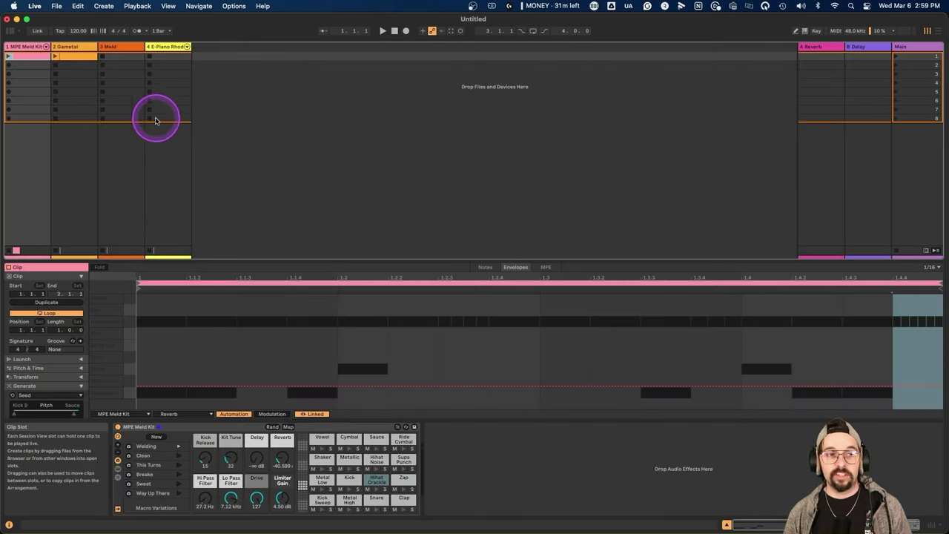